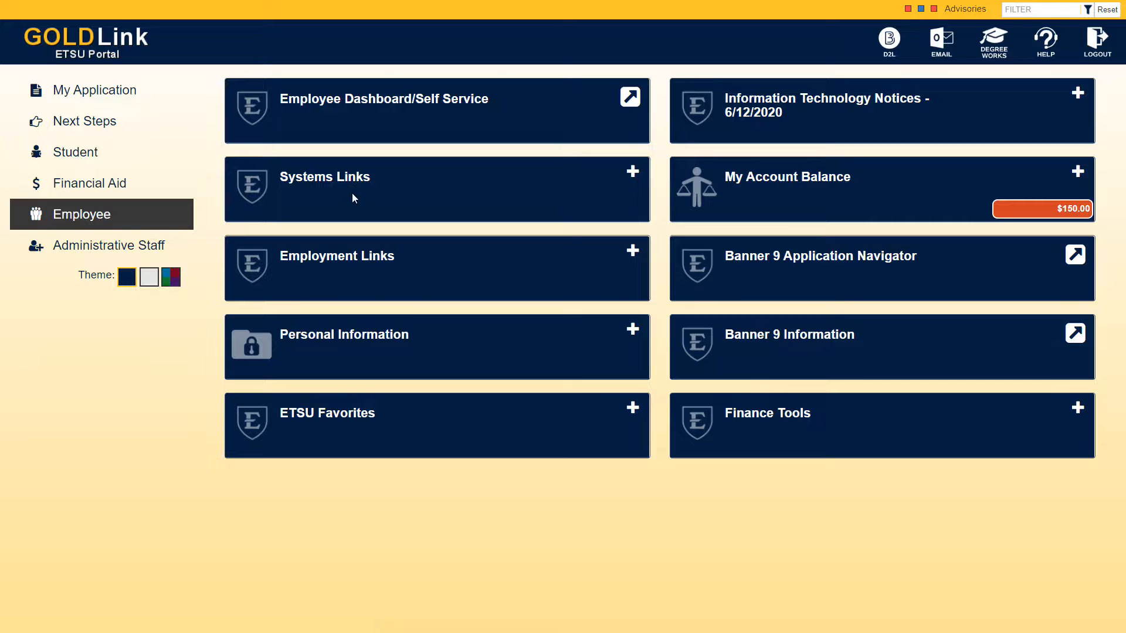
- Open the Time Record System (TRS) from the employee Systems Links
{"action": "left_click", "coordinate": [400, 190]}
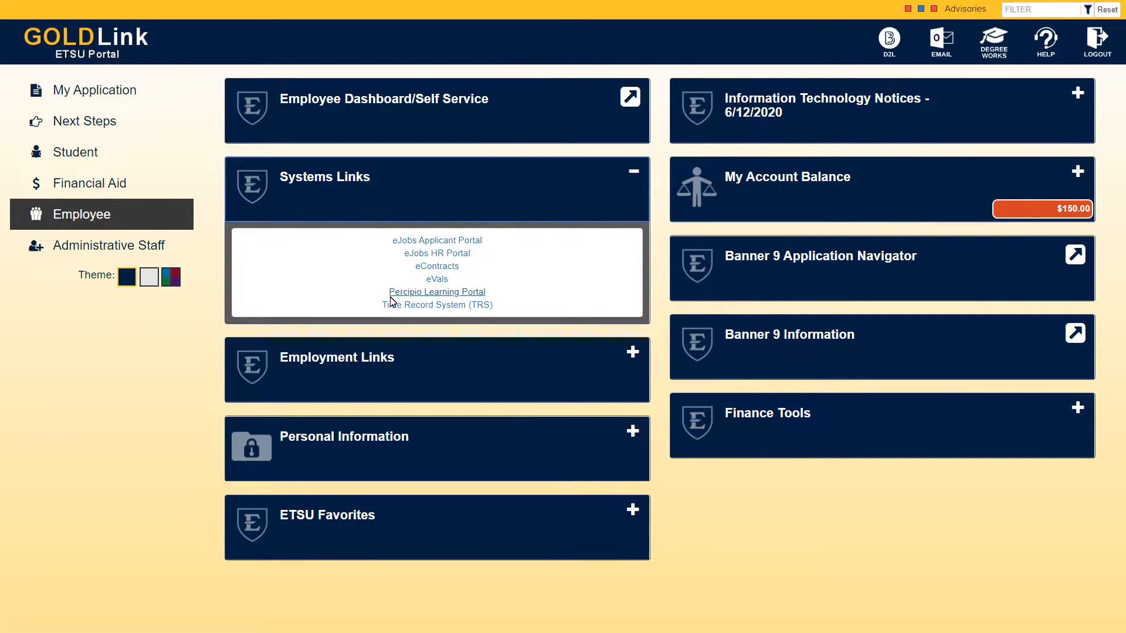
{"action": "left_click", "coordinate": [455, 304]}
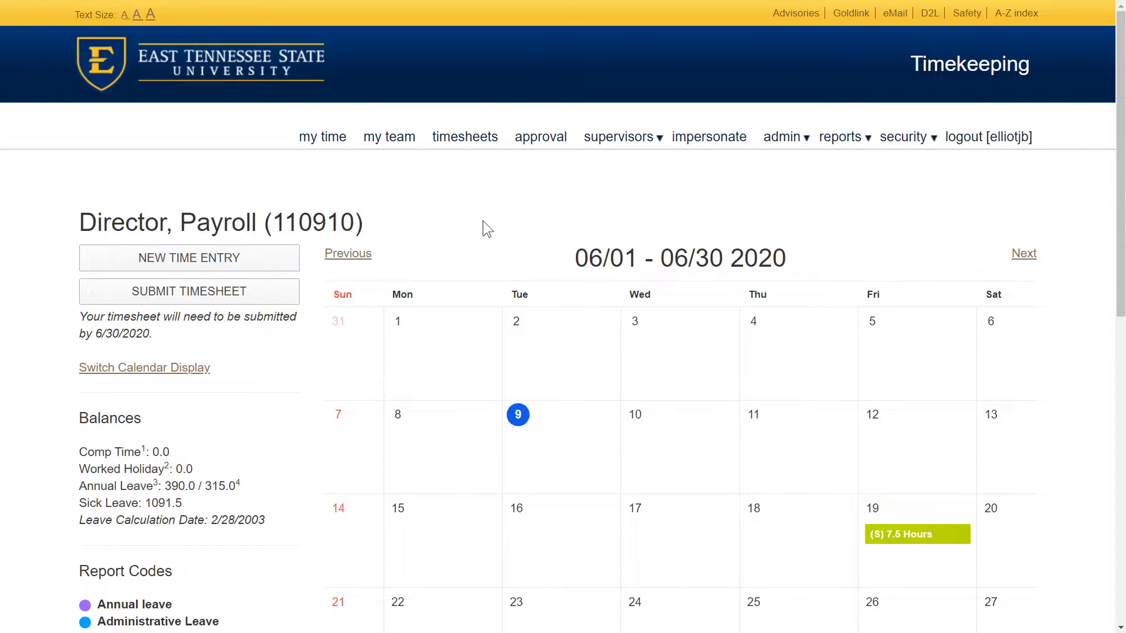
- View the June 2020 timesheet in the alternate calendar display, return to the monthly grid, and look over the page
{"action": "left_click", "coordinate": [145, 369]}
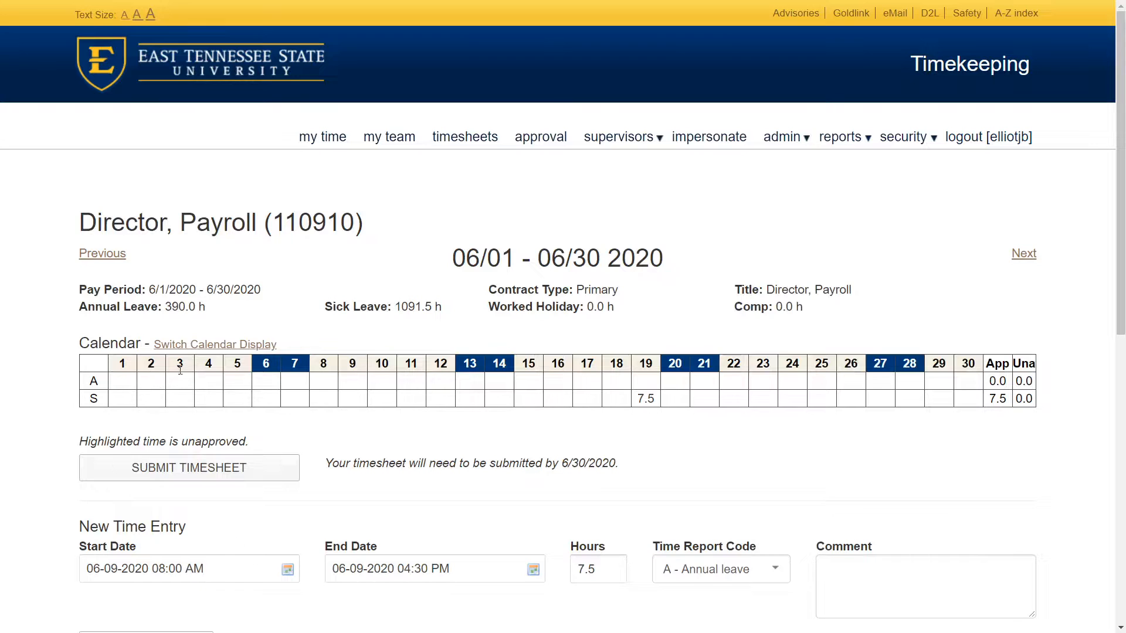
{"action": "left_click", "coordinate": [208, 346]}
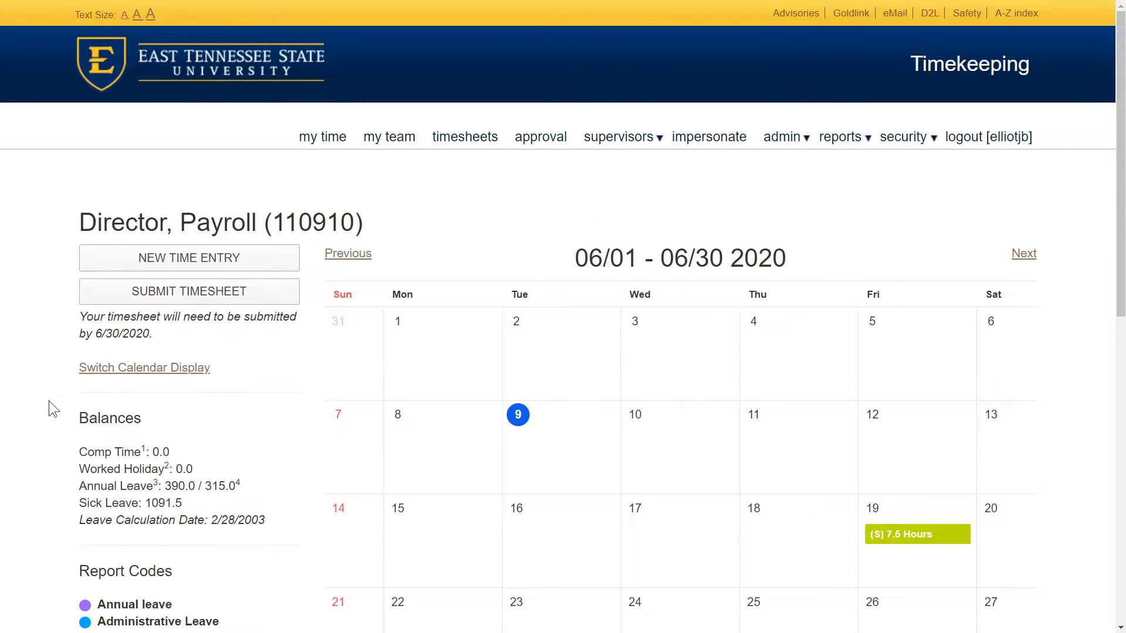
{"action": "scroll", "coordinate": [50, 405], "scroll_direction": "down", "scroll_amount": 3}
{"action": "scroll", "coordinate": [44, 370], "scroll_direction": "up", "scroll_amount": 3}
- Add a 7.5-hour Emergency closure entry on June 1 with the comment "Snow Day!" and save it
{"action": "left_click", "coordinate": [435, 369]}
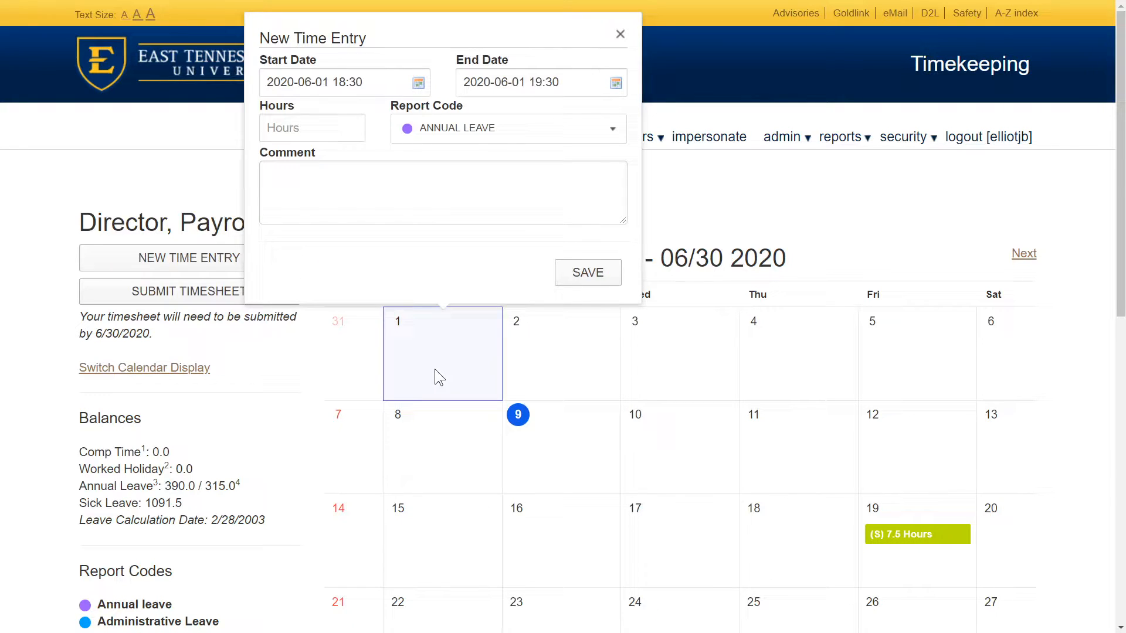
{"action": "left_click", "coordinate": [331, 135]}
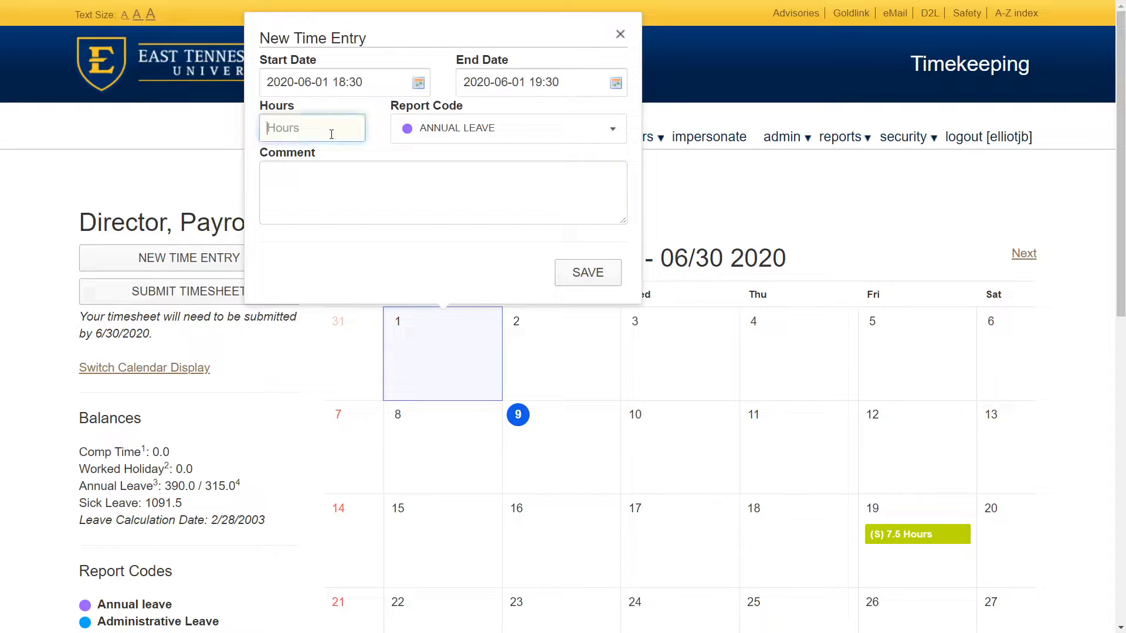
{"action": "type", "text": "7.5"}
{"action": "left_click", "coordinate": [614, 129]}
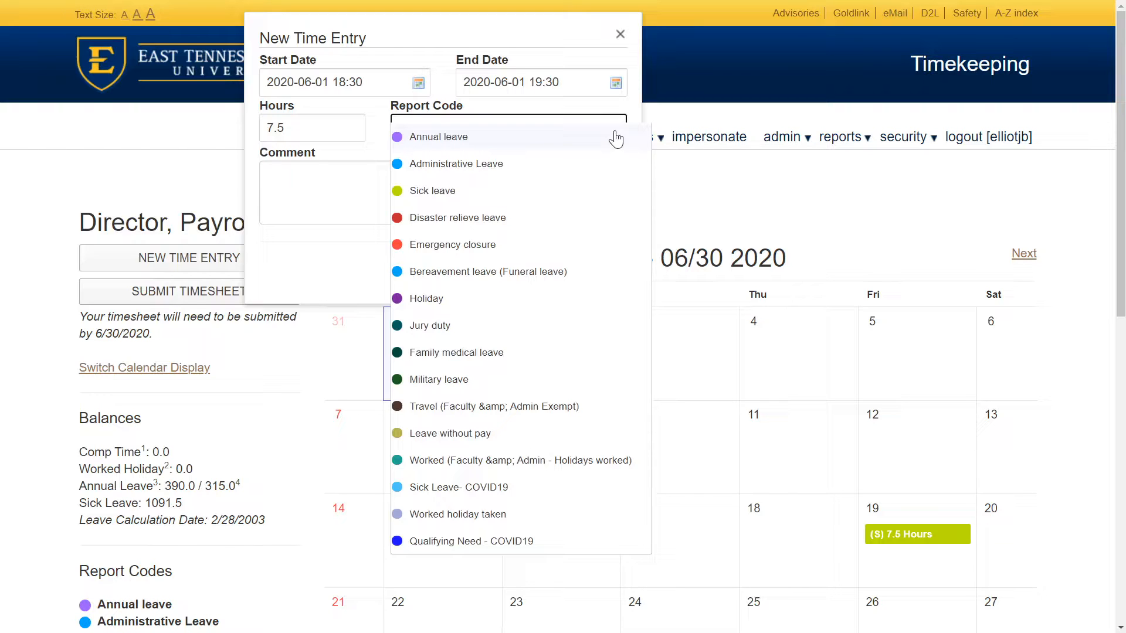
{"action": "left_click", "coordinate": [486, 248]}
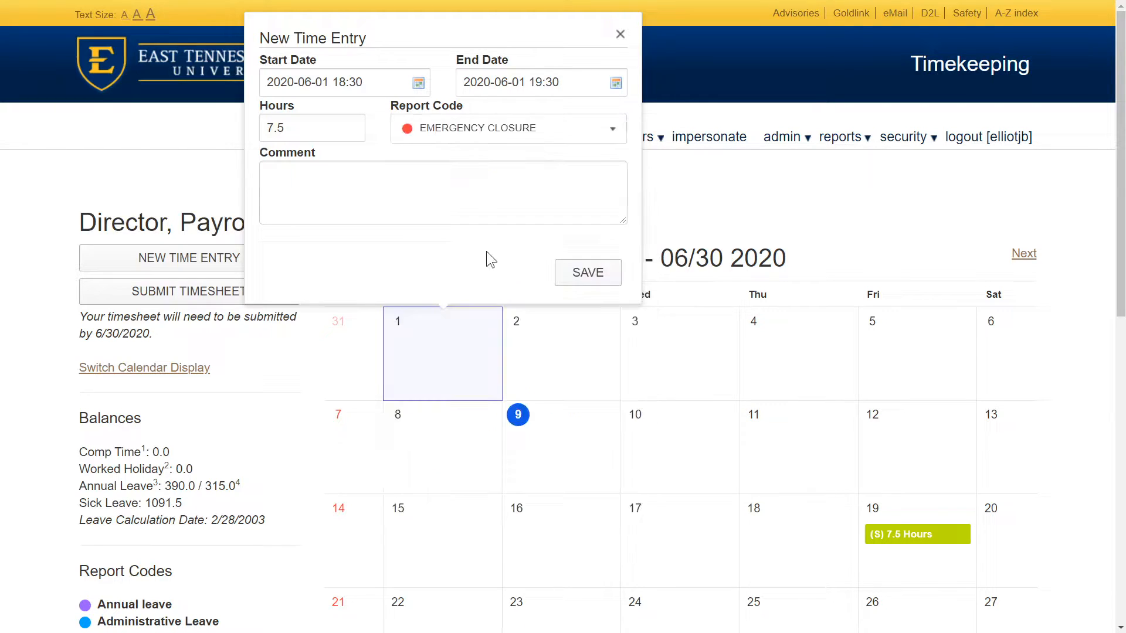
{"action": "left_click", "coordinate": [372, 182]}
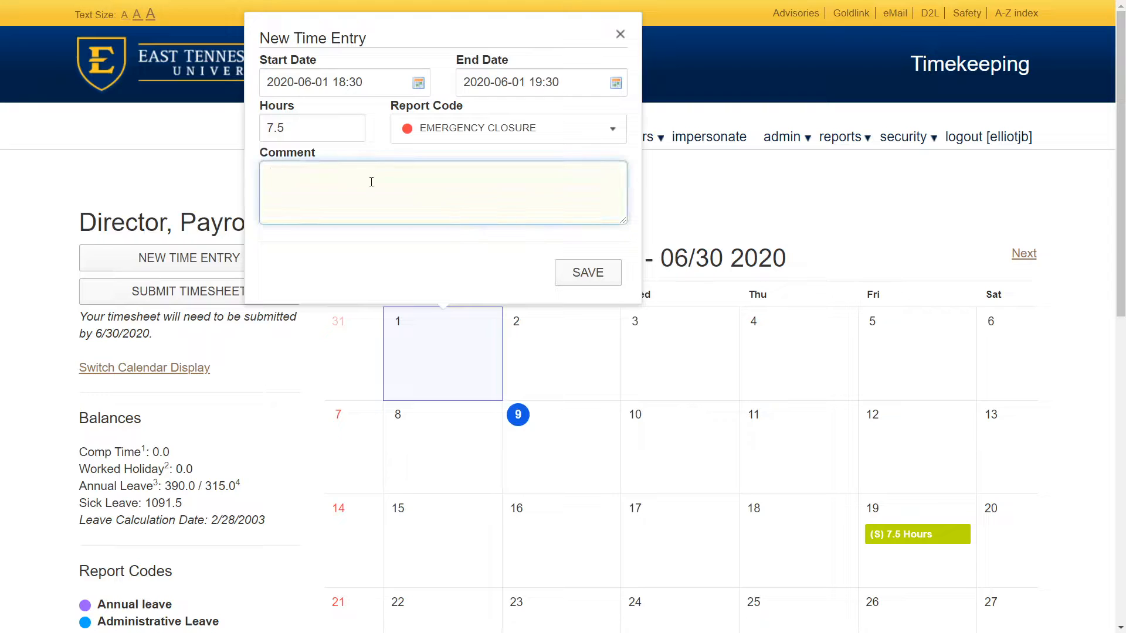
{"action": "type", "text": "Snow Day!"}
{"action": "left_click", "coordinate": [585, 273]}
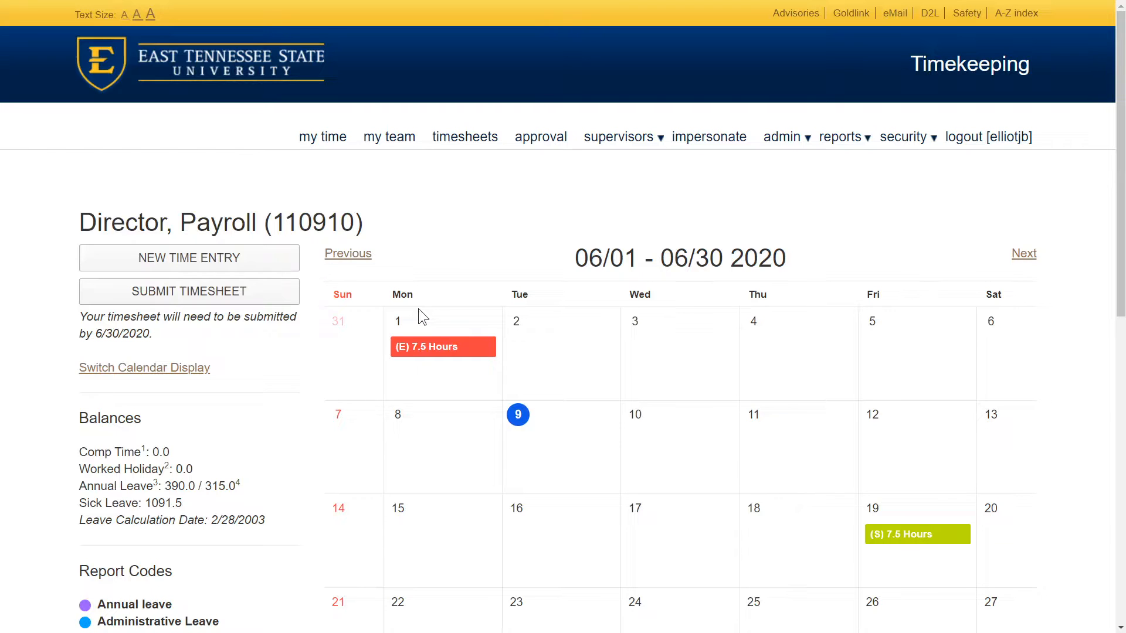
- Add and save a 37.5-hour Annual leave entry running from June 8 through June 12
{"action": "left_click", "coordinate": [420, 443]}
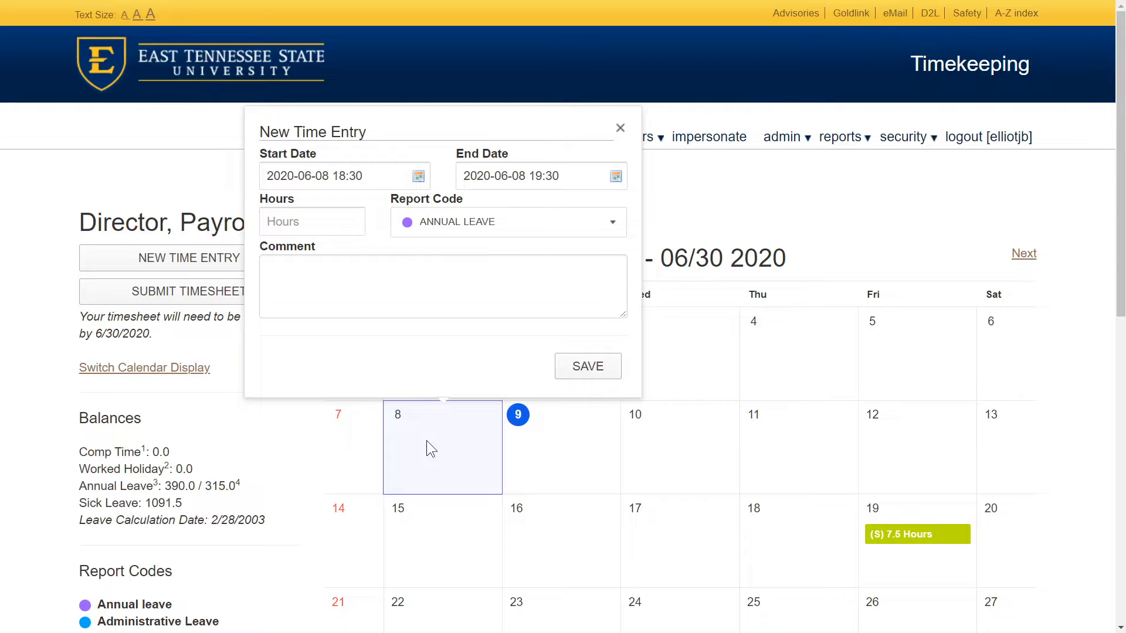
{"action": "left_click", "coordinate": [616, 175]}
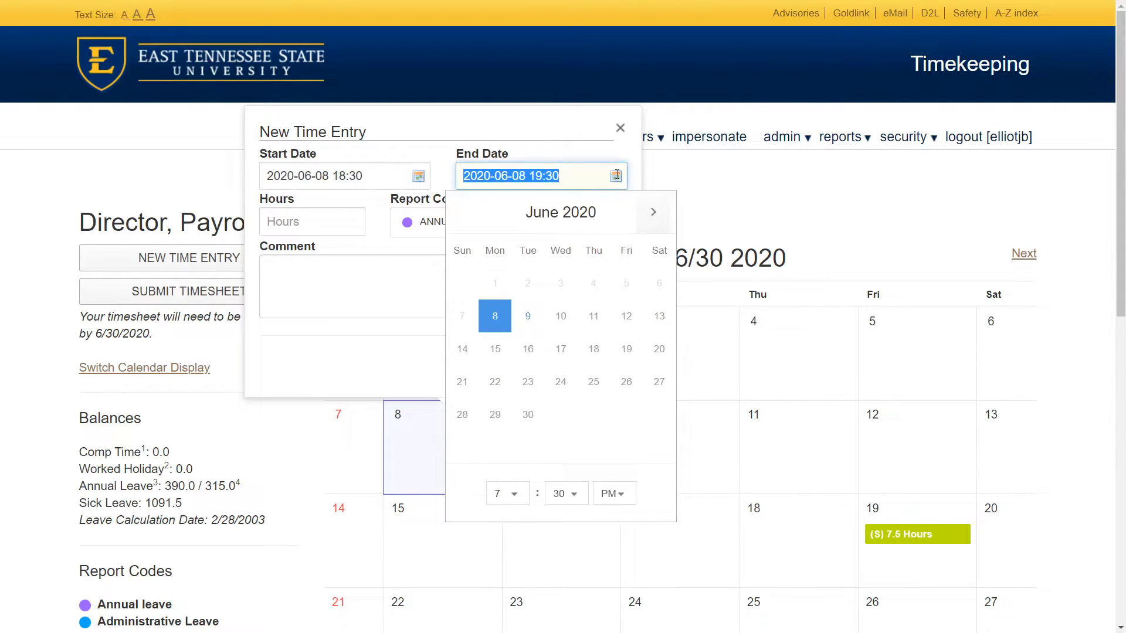
{"action": "left_click", "coordinate": [626, 316]}
{"action": "left_click", "coordinate": [323, 224]}
{"action": "type", "text": "37.5"}
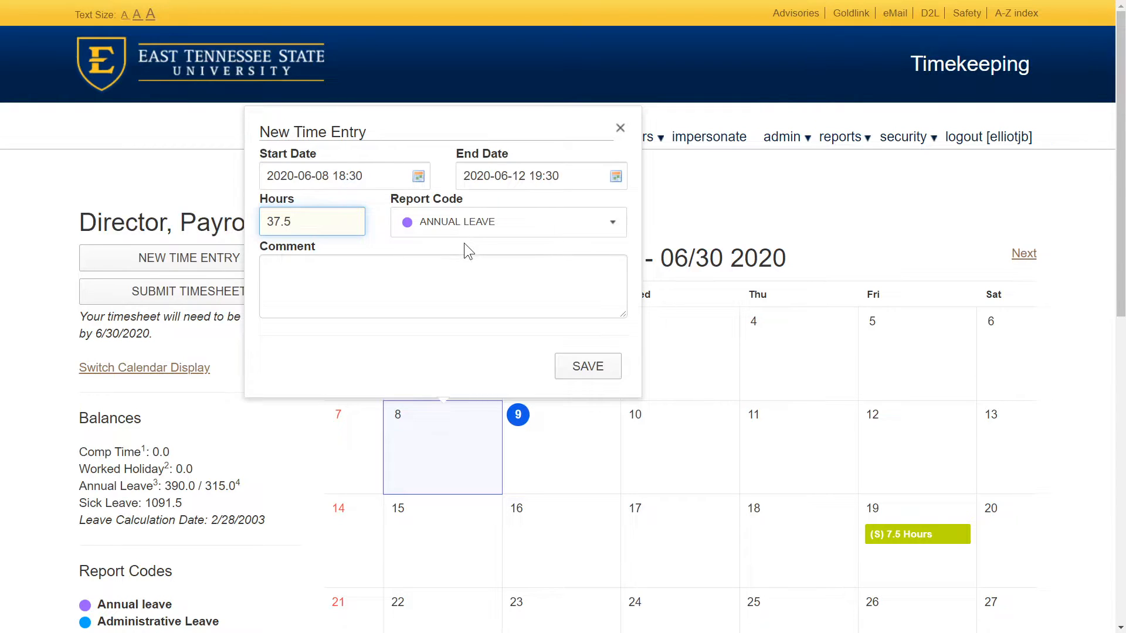
{"action": "left_click", "coordinate": [579, 368]}
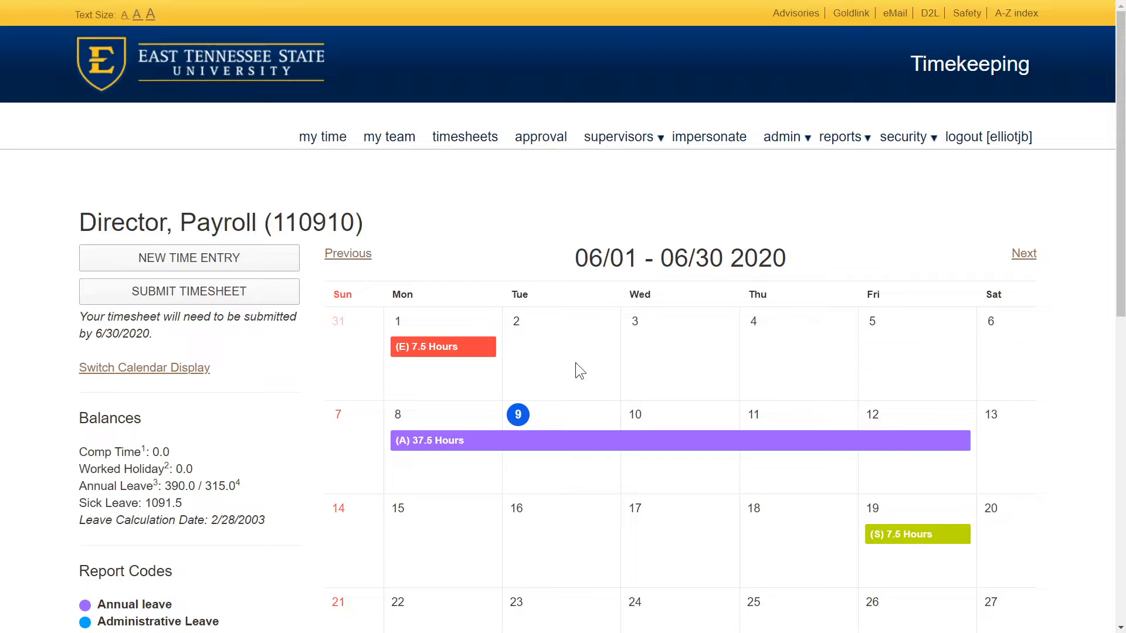
- Change the June 19 sick leave entry to 5.0 hours and update it
{"action": "left_click", "coordinate": [904, 542]}
{"action": "scroll", "coordinate": [903, 543], "scroll_direction": "down", "scroll_amount": 1}
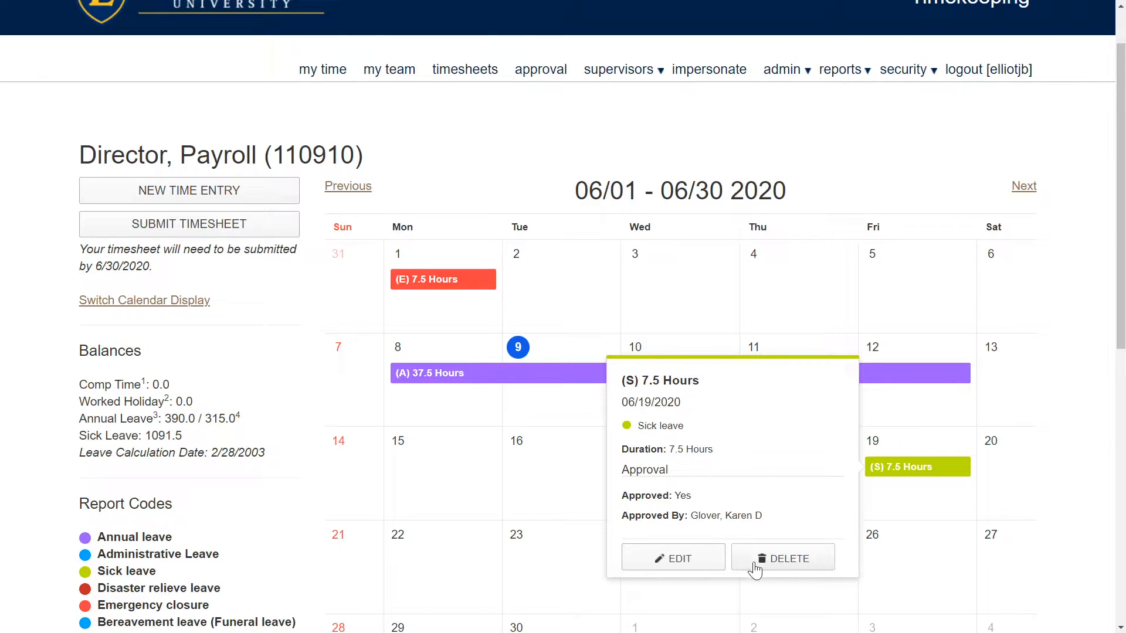
{"action": "left_click", "coordinate": [684, 561]}
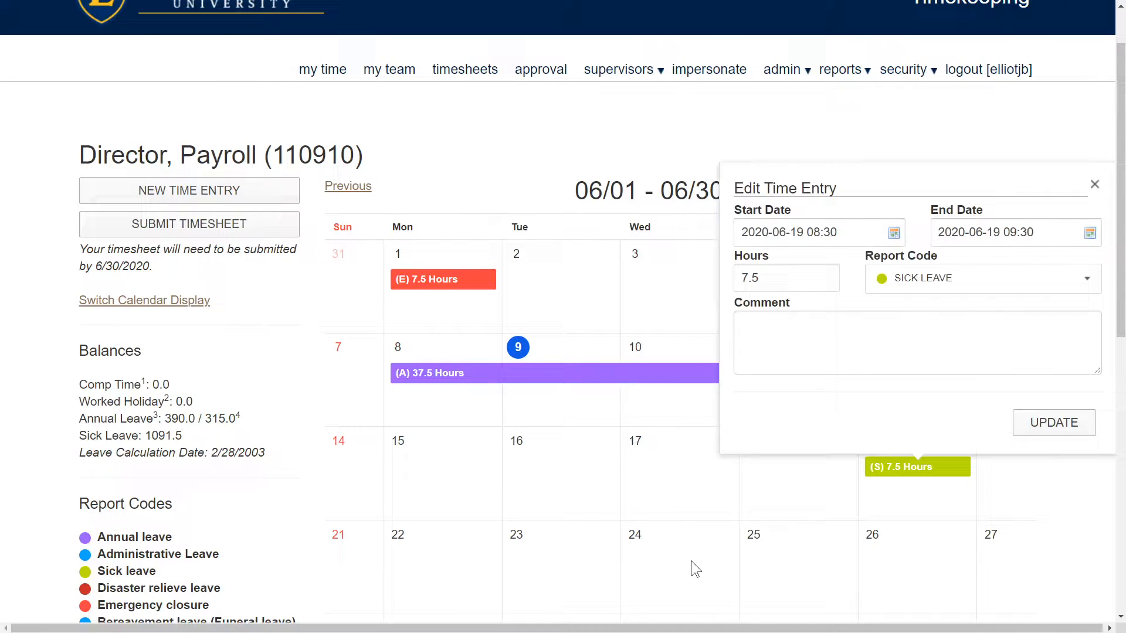
{"action": "left_click", "coordinate": [822, 342]}
{"action": "left_click_drag", "start_coordinate": [784, 280], "coordinate": [740, 279]}
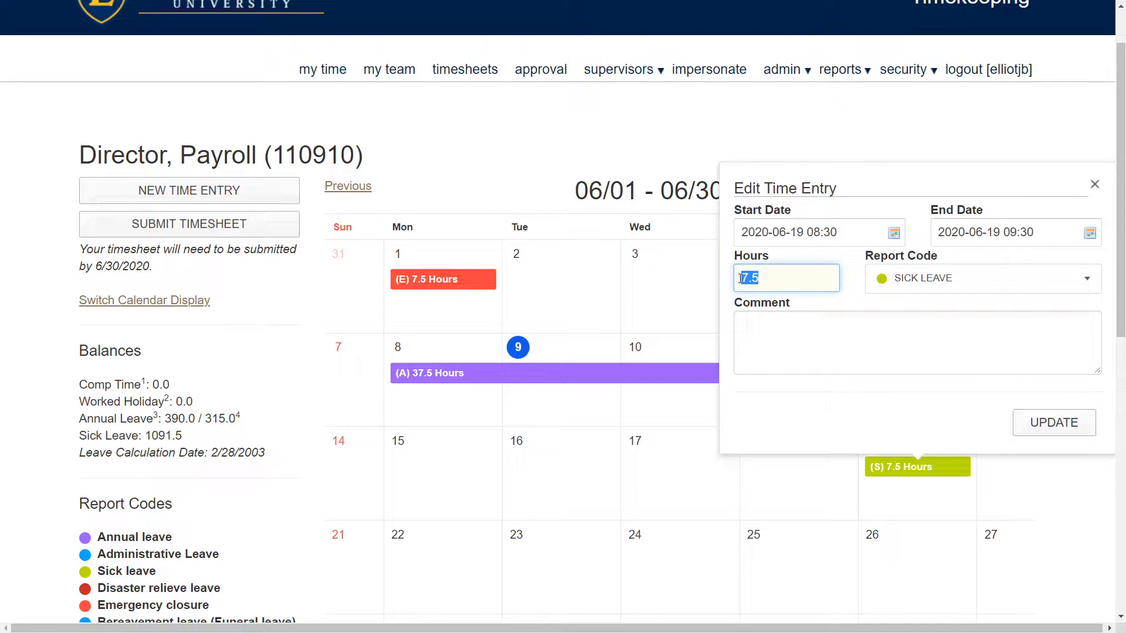
{"action": "type", "text": "5.0"}
{"action": "left_click", "coordinate": [1030, 428]}
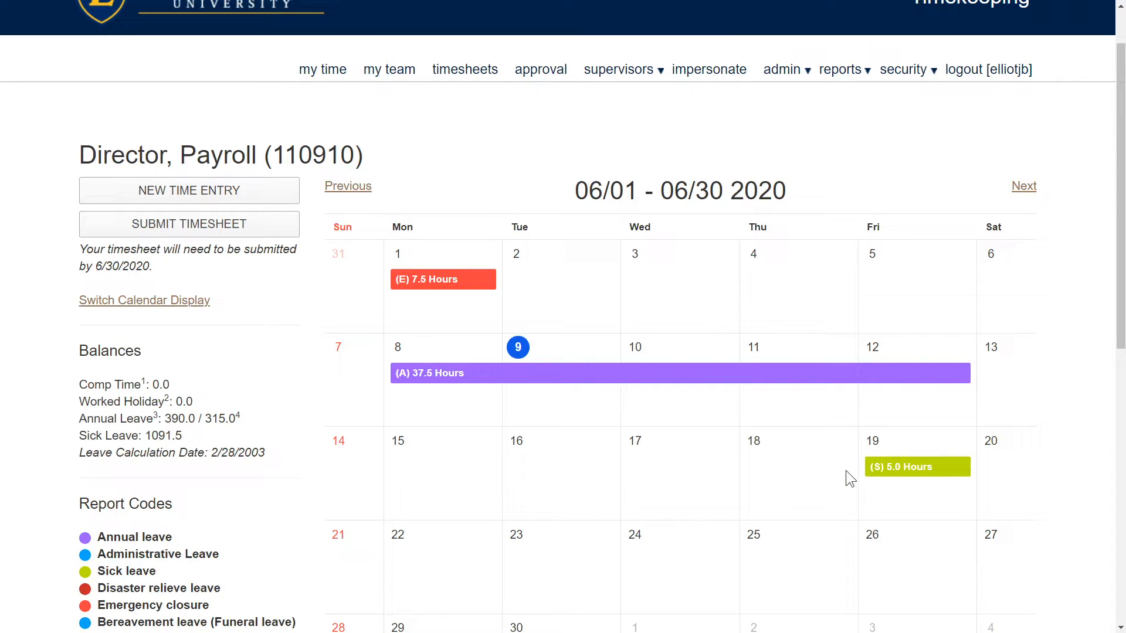
- Delete the June 19 sick leave entry from the calendar
{"action": "left_click", "coordinate": [910, 478]}
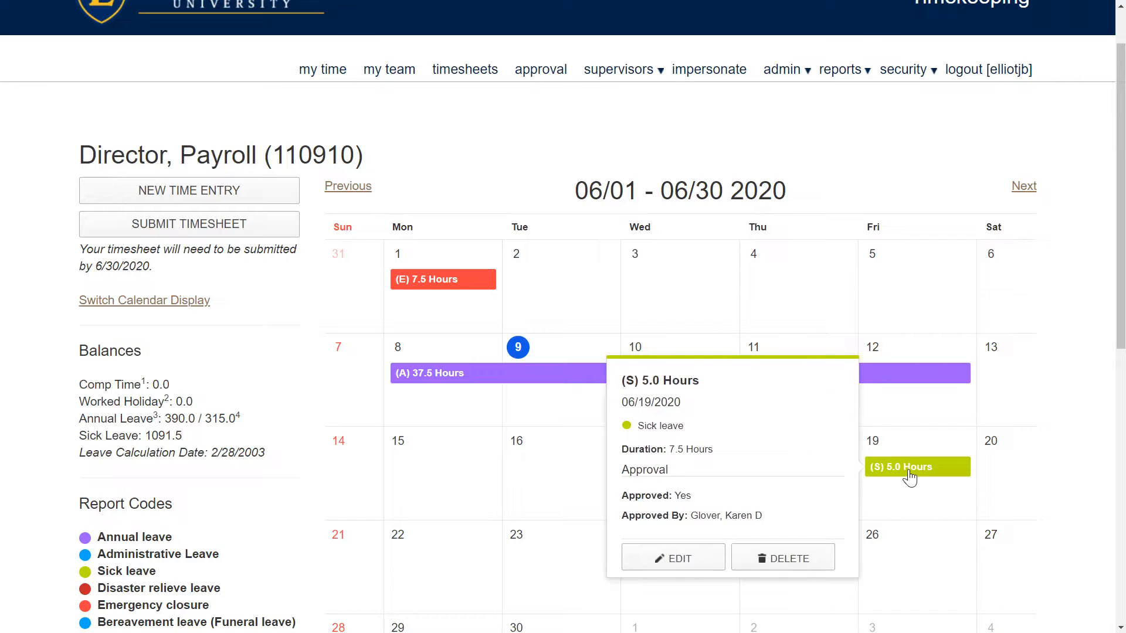
{"action": "left_click", "coordinate": [801, 561]}
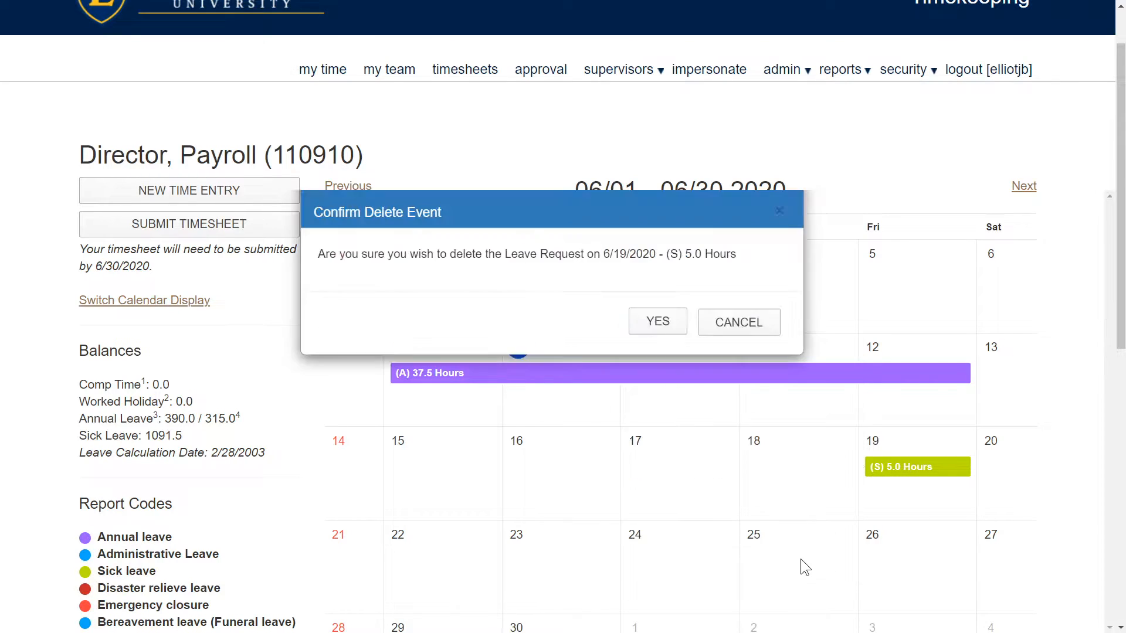
{"action": "left_click", "coordinate": [658, 326]}
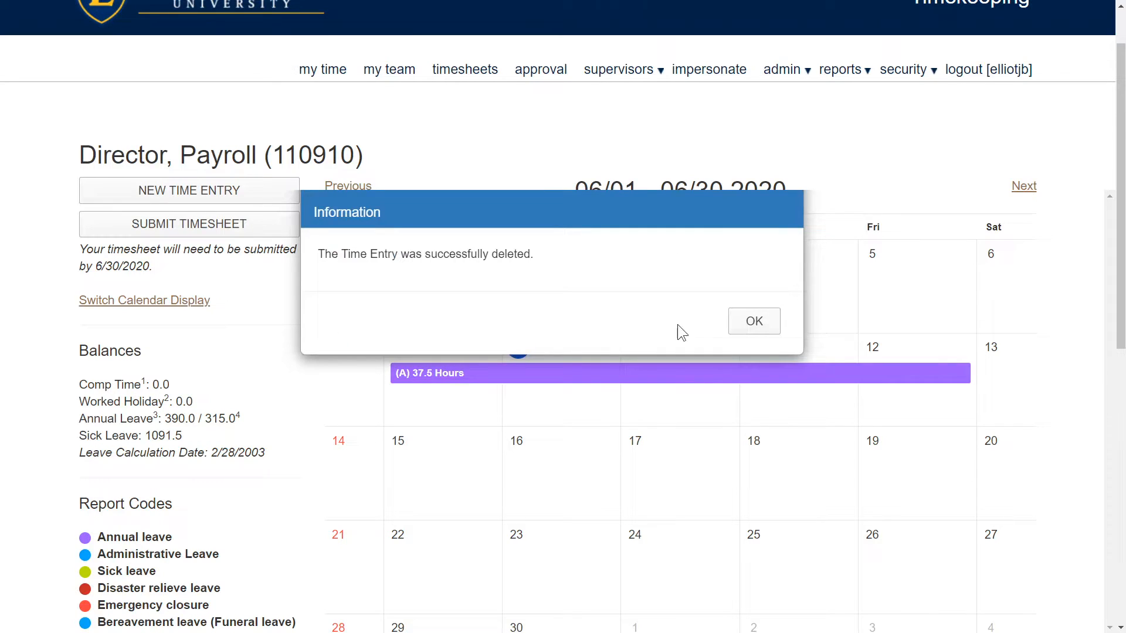
{"action": "left_click", "coordinate": [741, 326]}
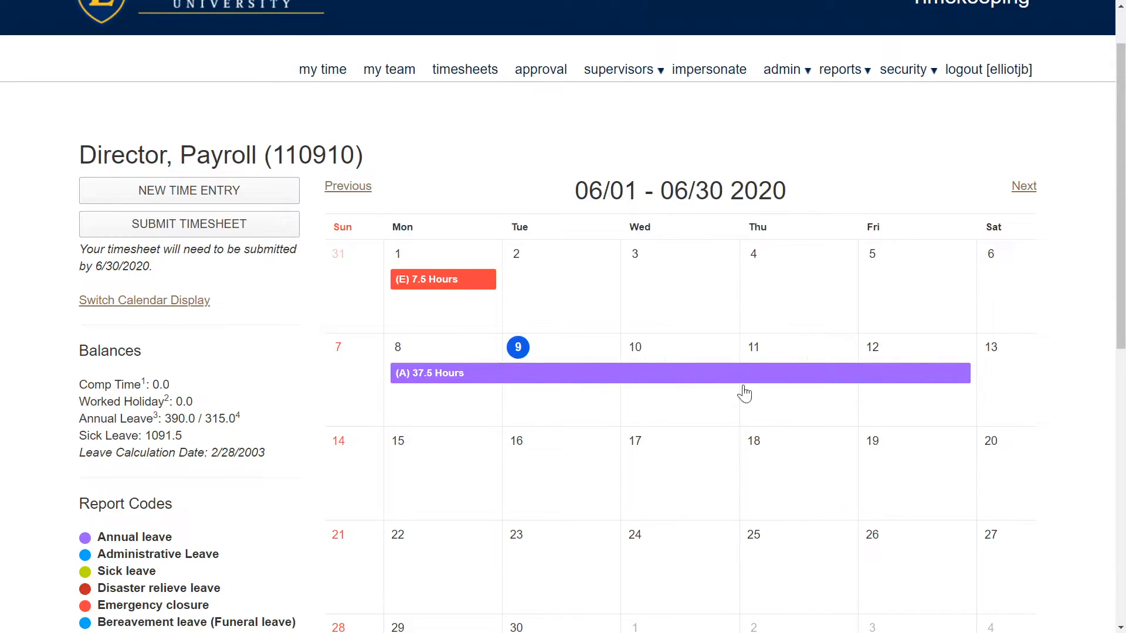
- Add and save a 7.5-hour Annual leave entry on June 19
{"action": "left_click", "coordinate": [891, 467]}
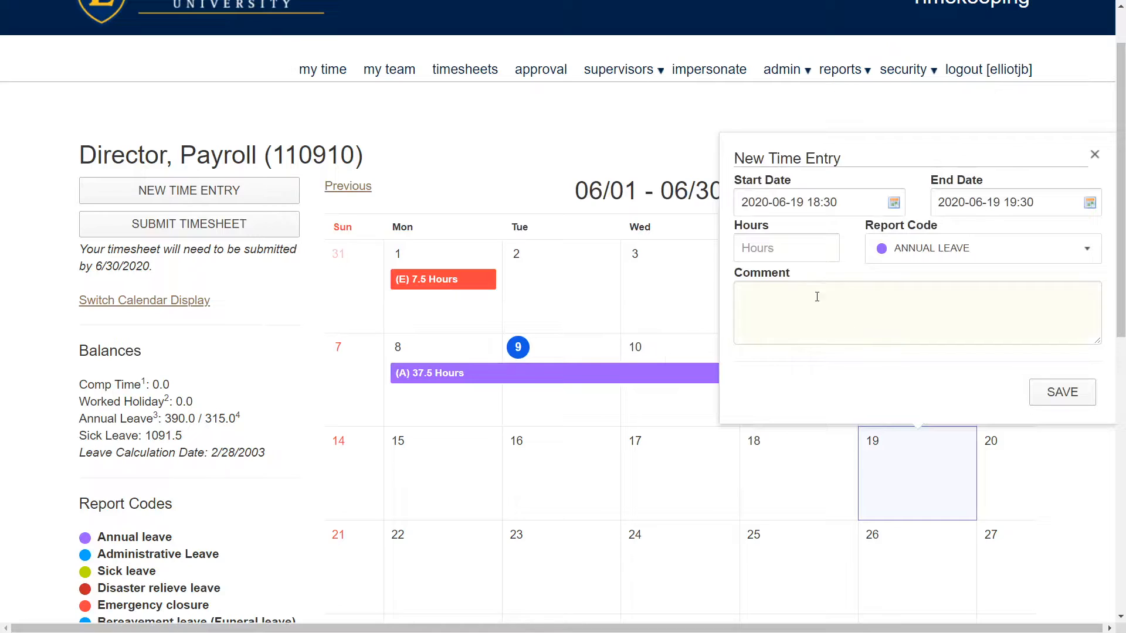
{"action": "left_click", "coordinate": [804, 249]}
{"action": "type", "text": "7.5"}
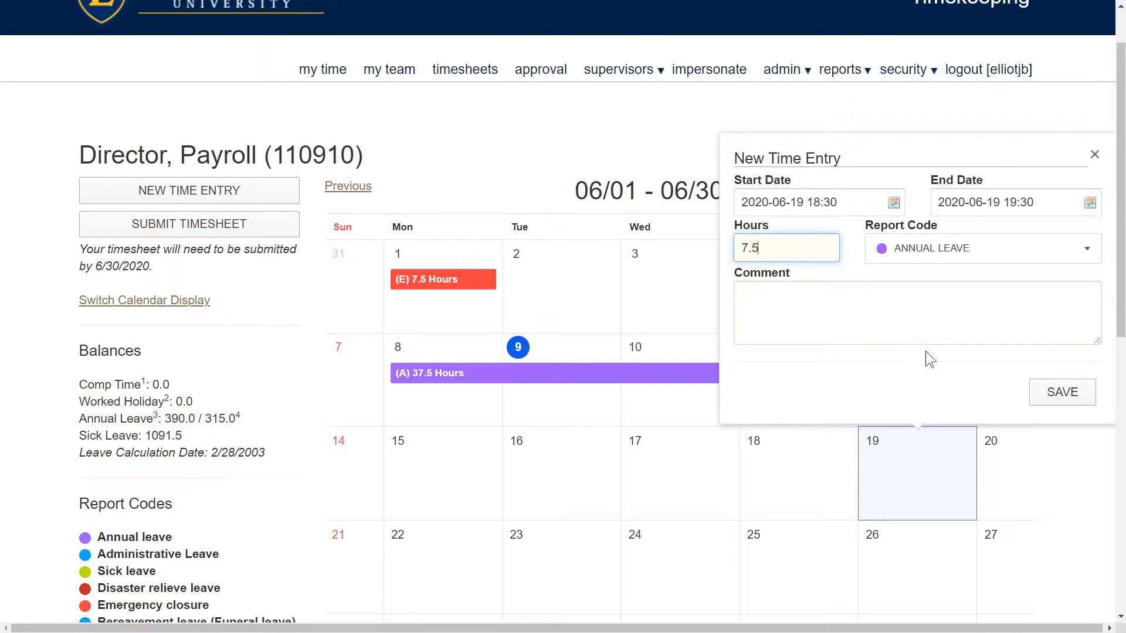
{"action": "left_click", "coordinate": [1053, 394]}
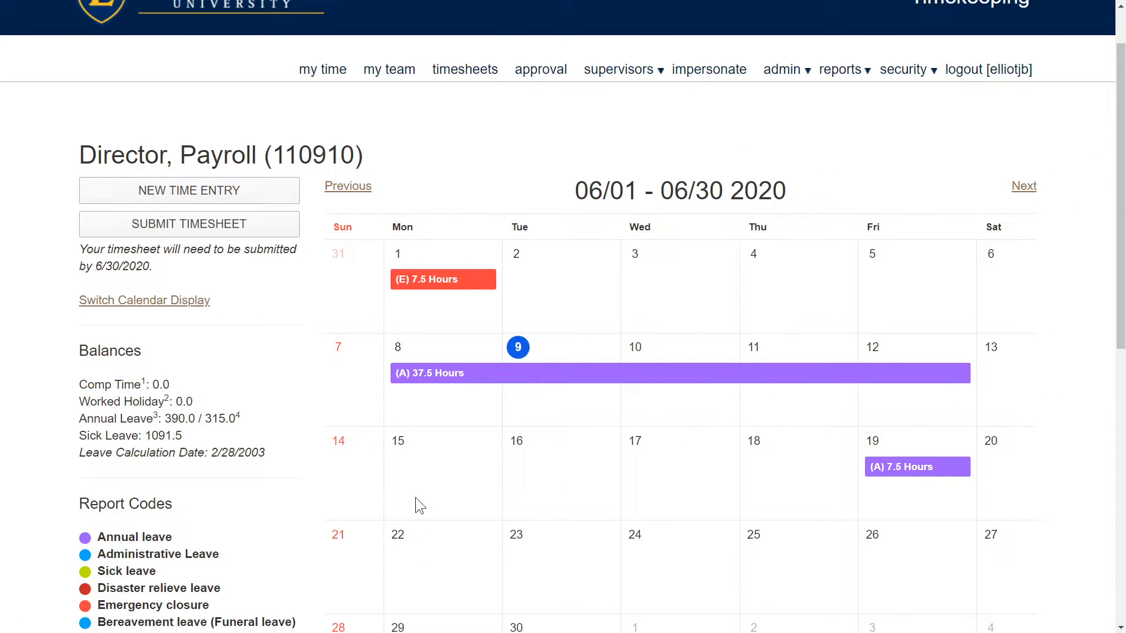
- Add and save a 2.5-hour Sick leave entry on June 15
{"action": "left_click", "coordinate": [418, 470]}
{"action": "left_click", "coordinate": [315, 249]}
{"action": "type", "text": "2.5"}
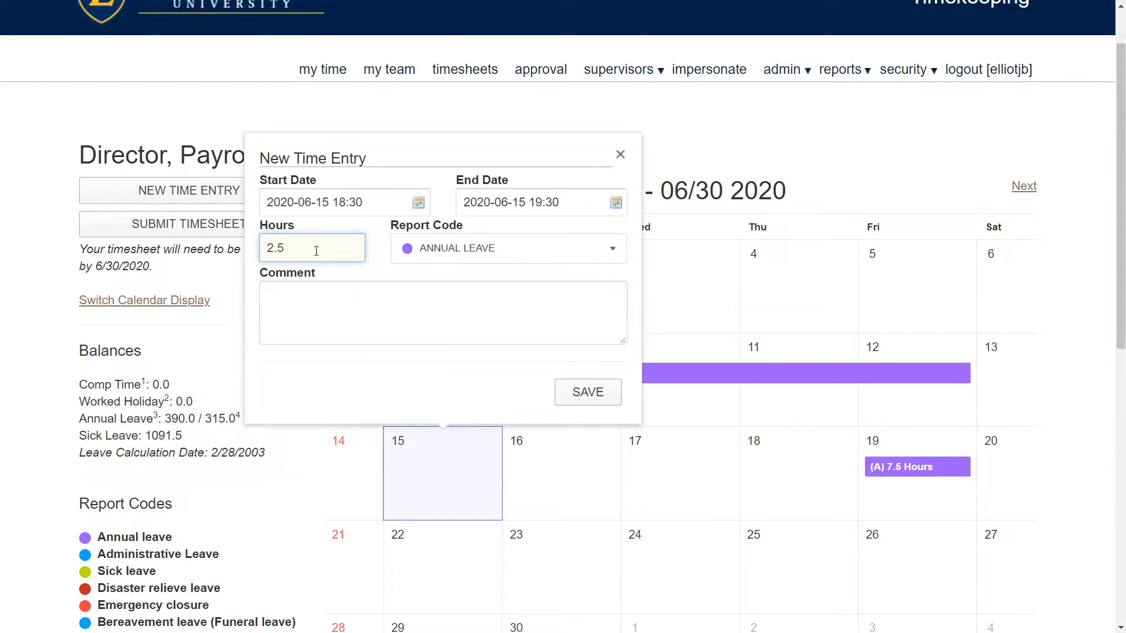
{"action": "left_click", "coordinate": [598, 254]}
{"action": "left_click", "coordinate": [512, 312]}
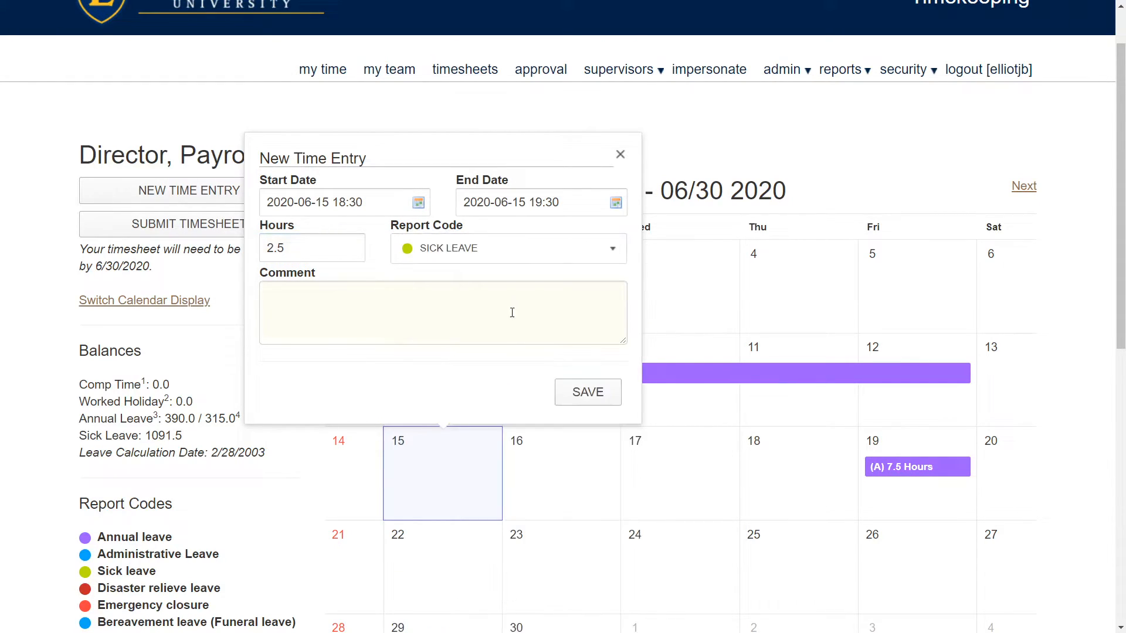
{"action": "left_click", "coordinate": [575, 394]}
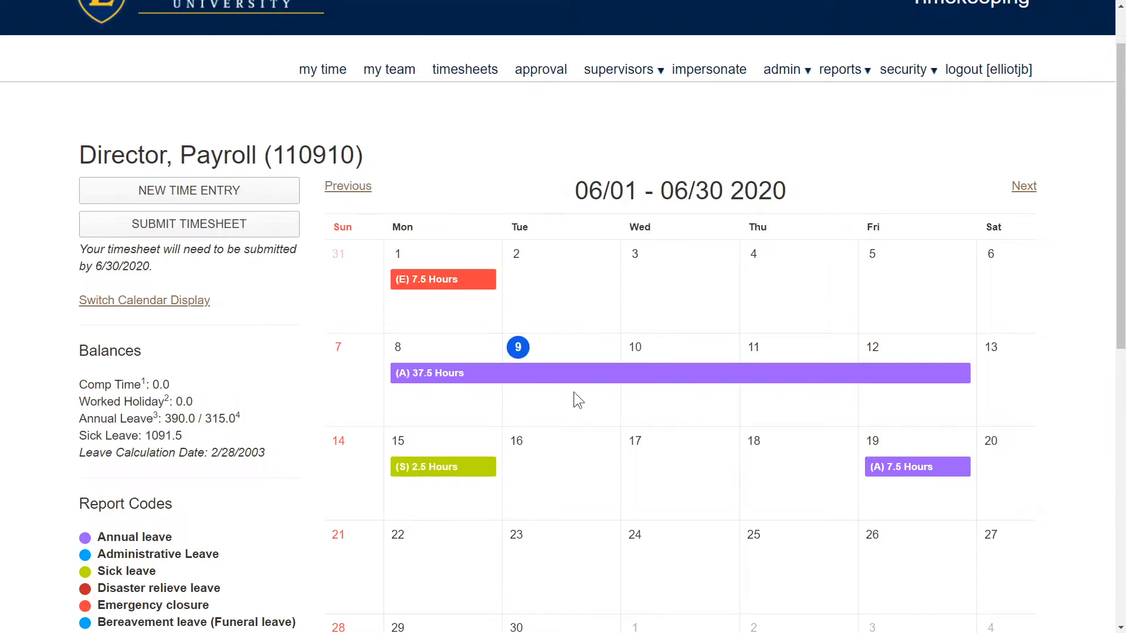
- Add a second entry on June 15 for 5.0 hours of Annual leave and save it
{"action": "left_click", "coordinate": [443, 496]}
{"action": "left_click", "coordinate": [320, 246]}
{"action": "type", "text": "5.0"}
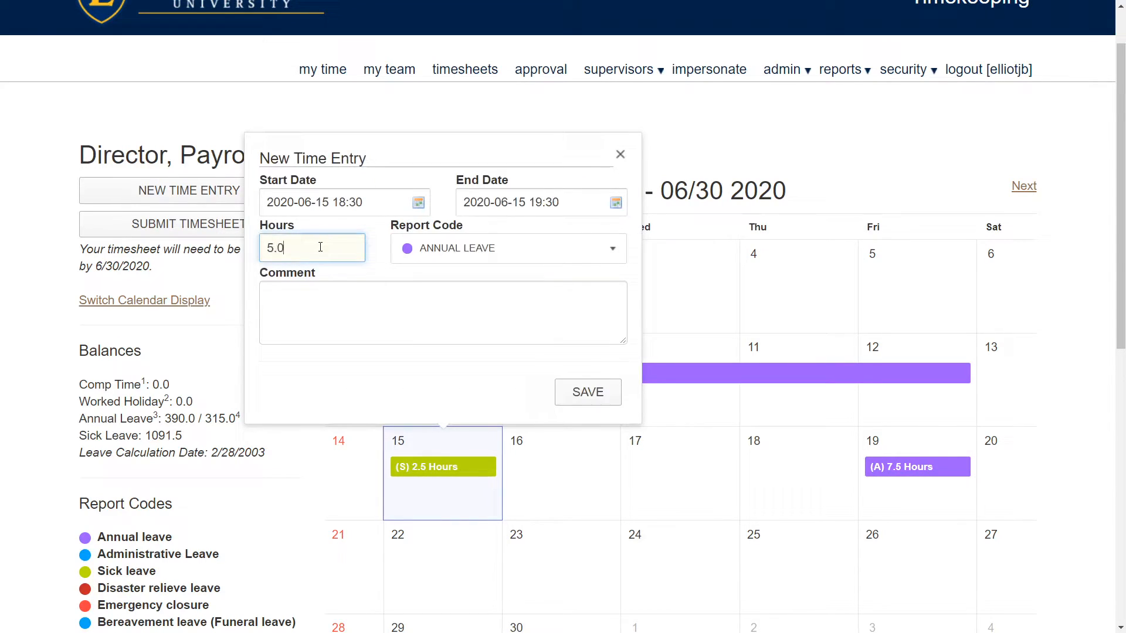
{"action": "left_click", "coordinate": [580, 391]}
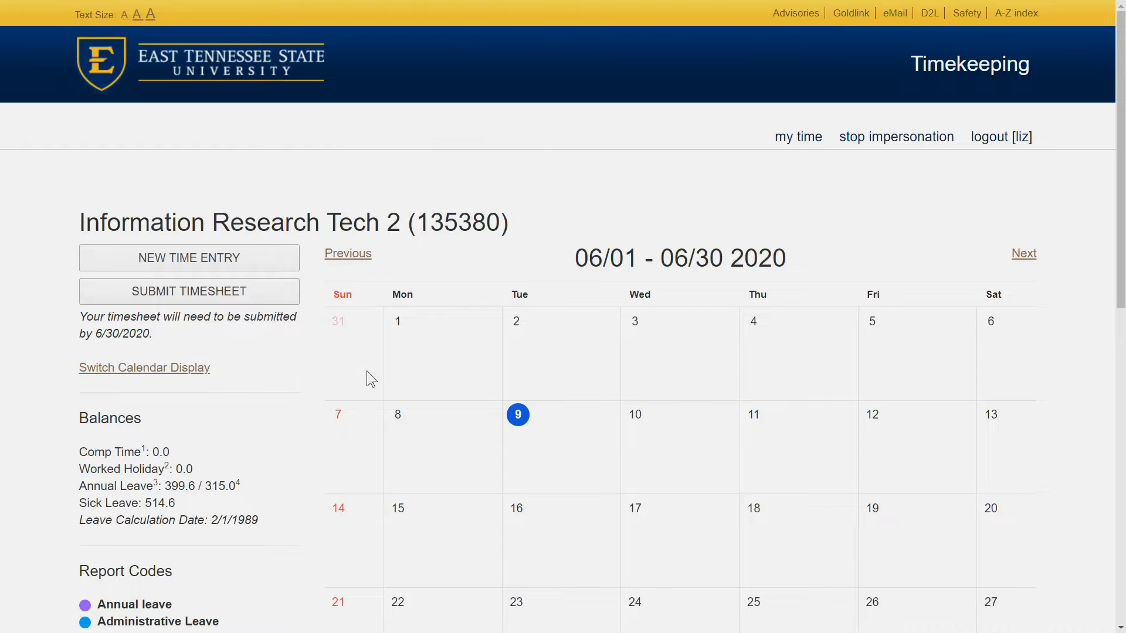
- Add and save a 7.5-hour entry on June 1 with the report code Hours Worked (Non-exempt)
{"action": "left_click", "coordinate": [425, 371]}
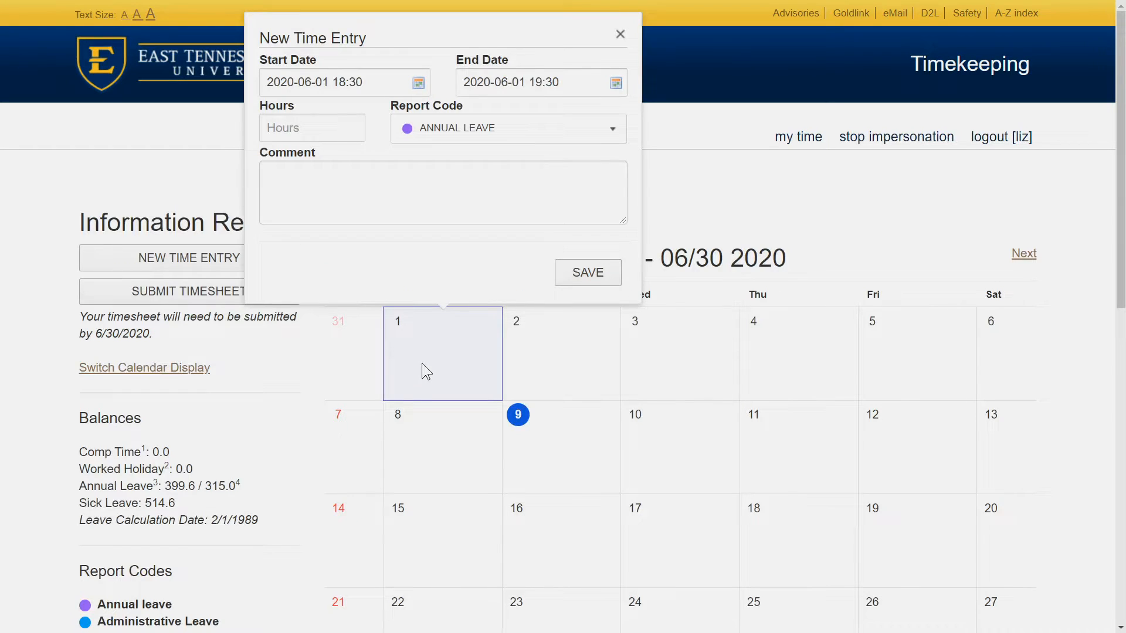
{"action": "left_click", "coordinate": [322, 128]}
{"action": "type", "text": "7.5"}
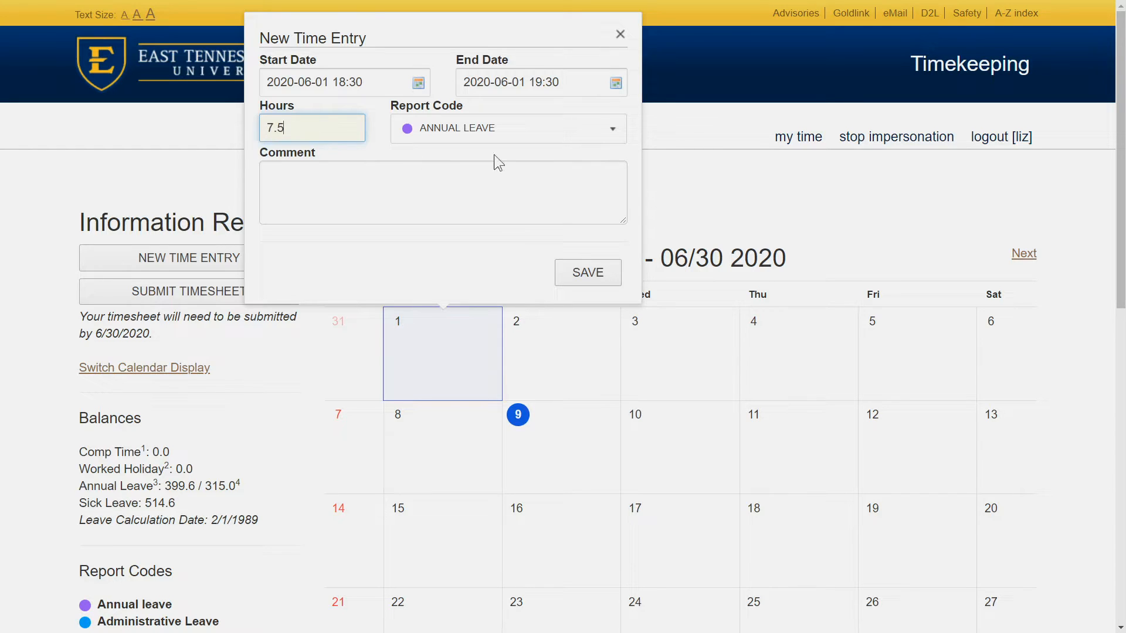
{"action": "left_click", "coordinate": [609, 131]}
{"action": "scroll", "coordinate": [569, 371], "scroll_direction": "down", "scroll_amount": 1}
{"action": "scroll", "coordinate": [569, 371], "scroll_direction": "down", "scroll_amount": 1}
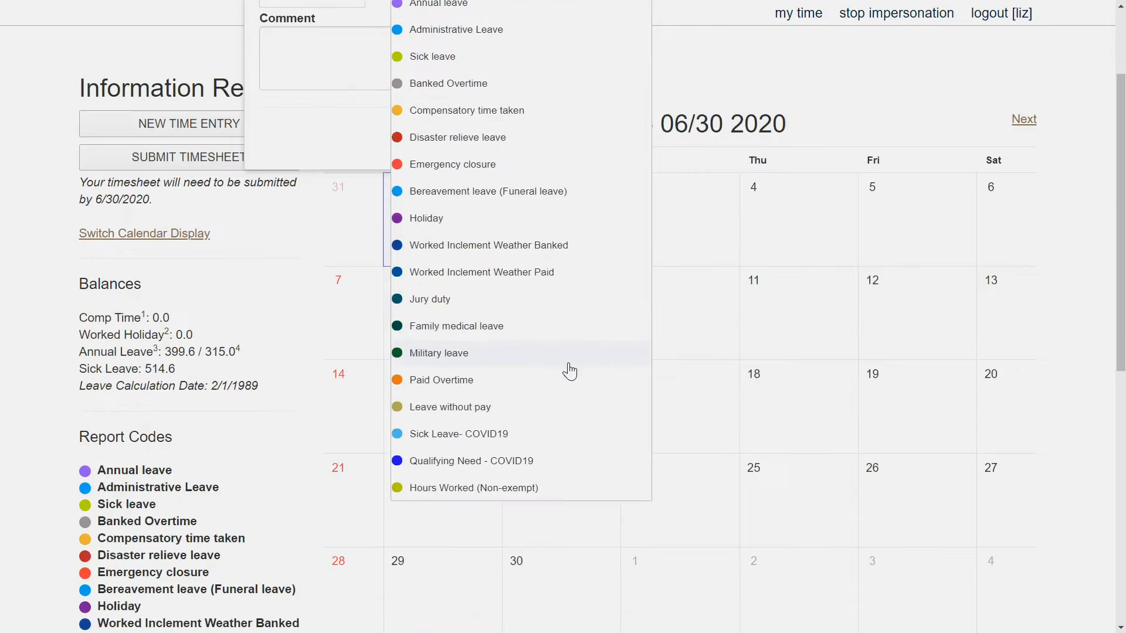
{"action": "left_click", "coordinate": [530, 489]}
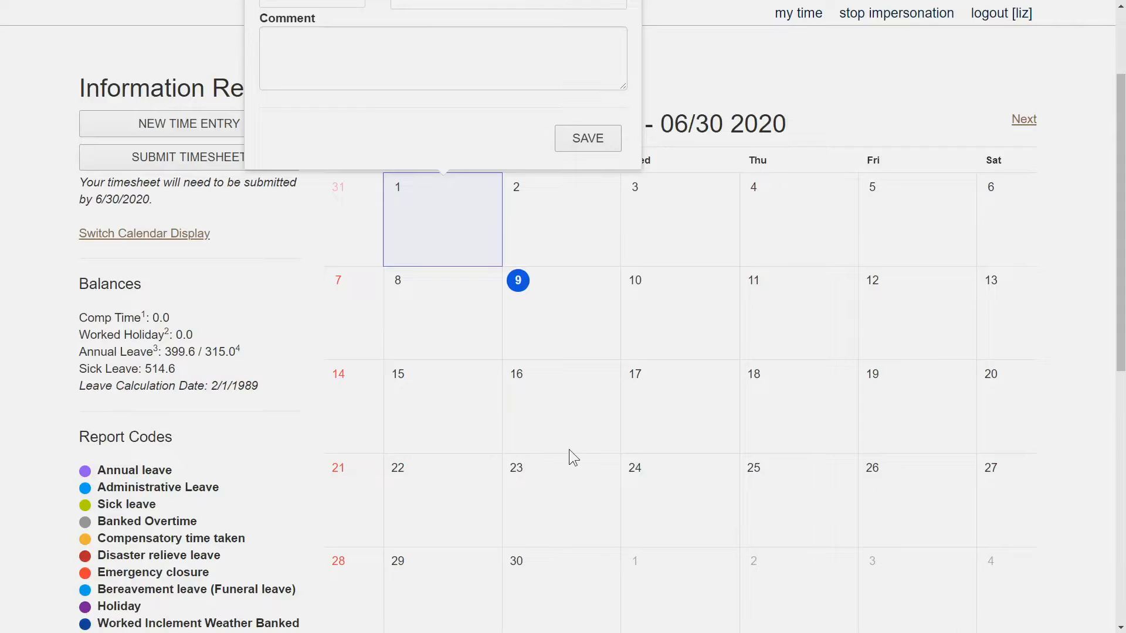
{"action": "scroll", "coordinate": [566, 450], "scroll_direction": "up", "scroll_amount": 2}
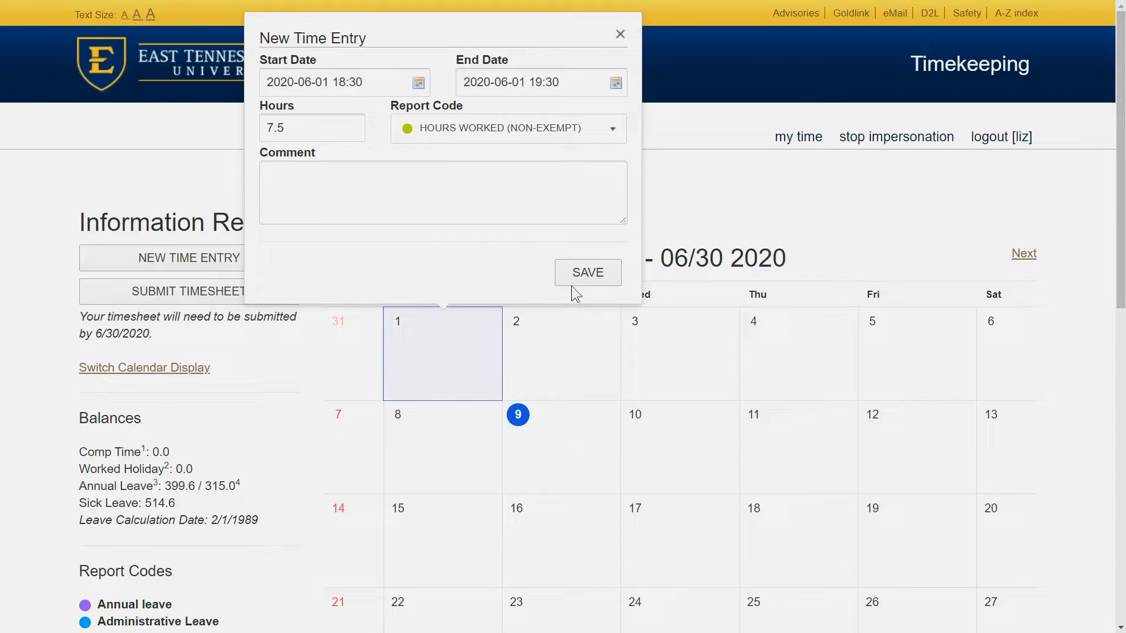
{"action": "left_click", "coordinate": [586, 277]}
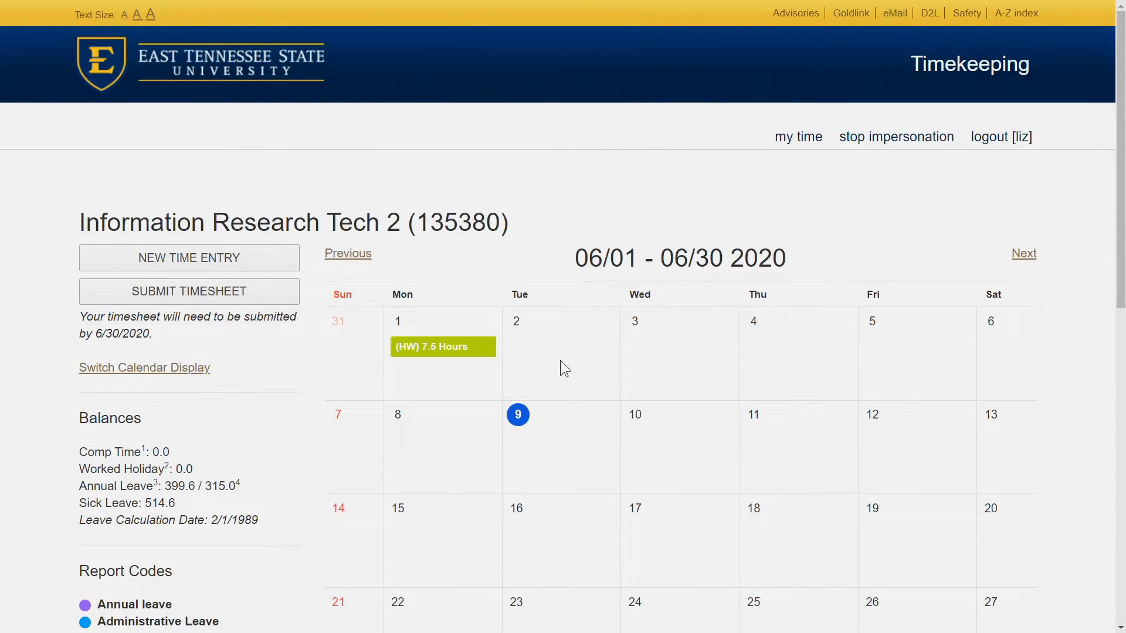
- Fill in a new entry starting June 8 with 37.5 hours, report code Hours Worked (Non-exempt), and choose its end date
{"action": "left_click", "coordinate": [417, 446]}
{"action": "left_click", "coordinate": [332, 229]}
{"action": "type", "text": "37.5"}
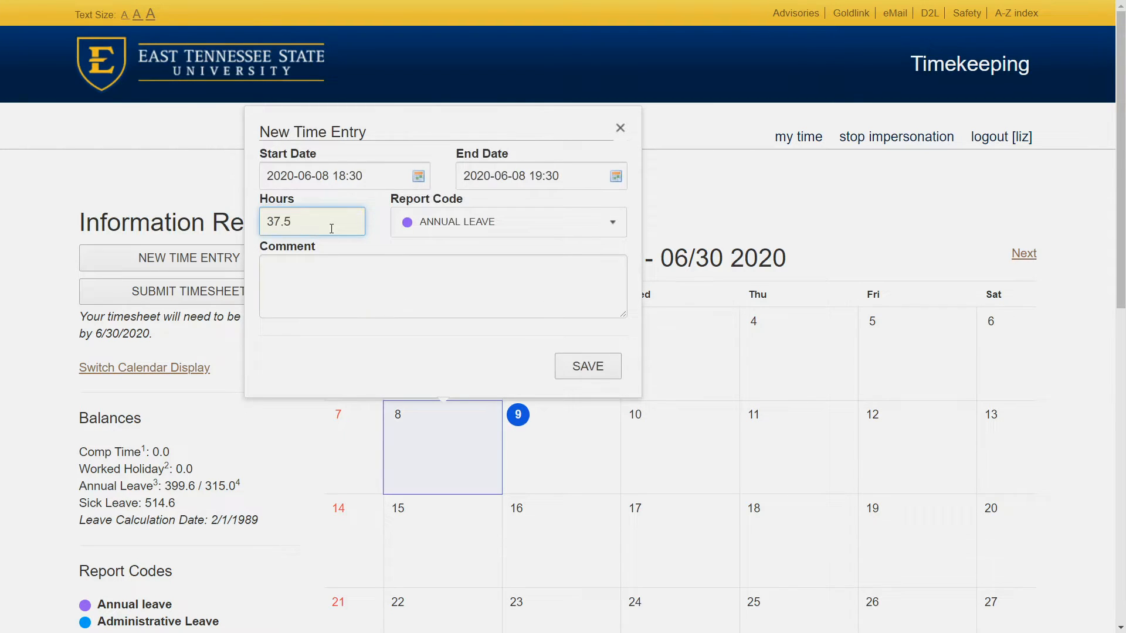
{"action": "left_click", "coordinate": [604, 229]}
{"action": "scroll", "coordinate": [578, 402], "scroll_direction": "down", "scroll_amount": 3}
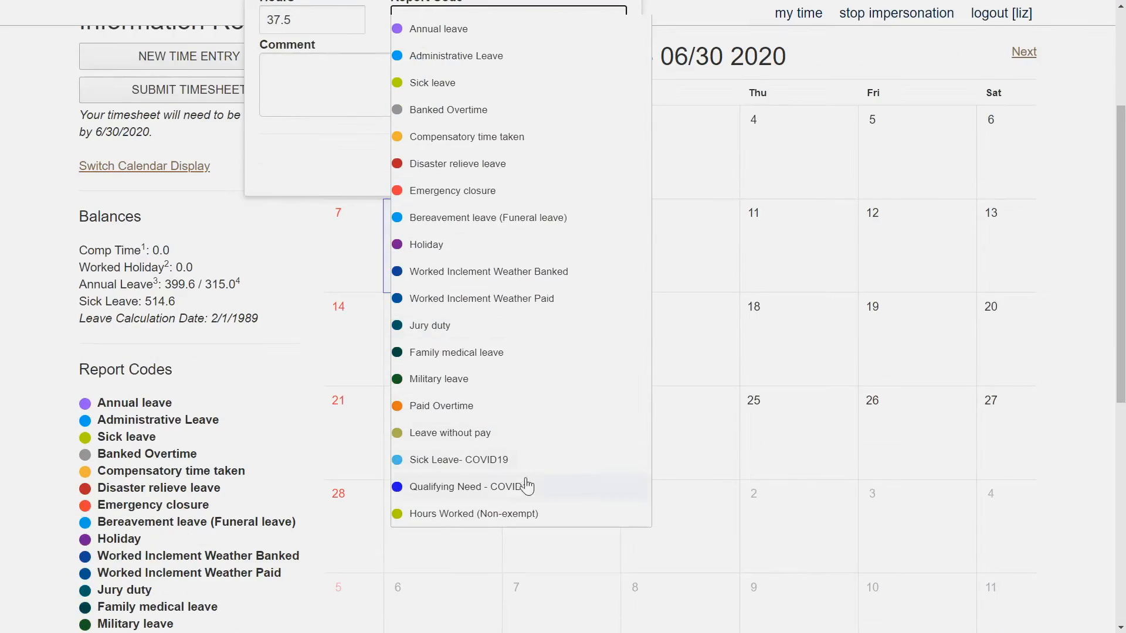
{"action": "left_click", "coordinate": [516, 514]}
{"action": "scroll", "coordinate": [540, 462], "scroll_direction": "up", "scroll_amount": 3}
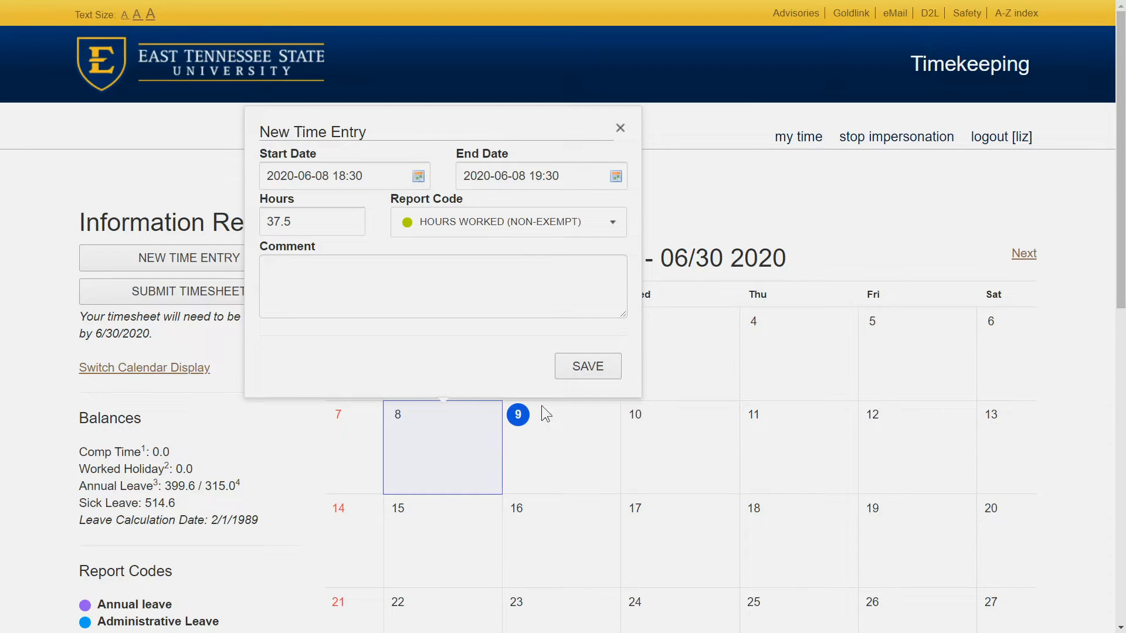
{"action": "left_click", "coordinate": [622, 177]}
{"action": "left_click", "coordinate": [626, 316]}
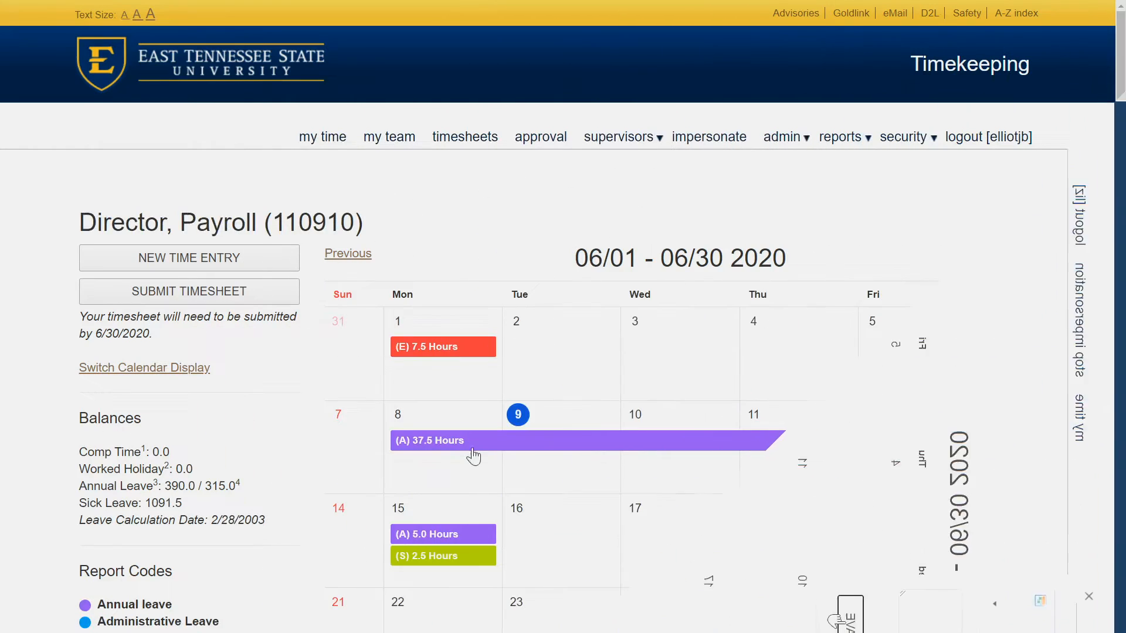
- Review the payroll director's June 2020 calendar entries and submit that timesheet to the supervisor
{"action": "scroll", "coordinate": [815, 540], "scroll_direction": "down", "scroll_amount": 2}
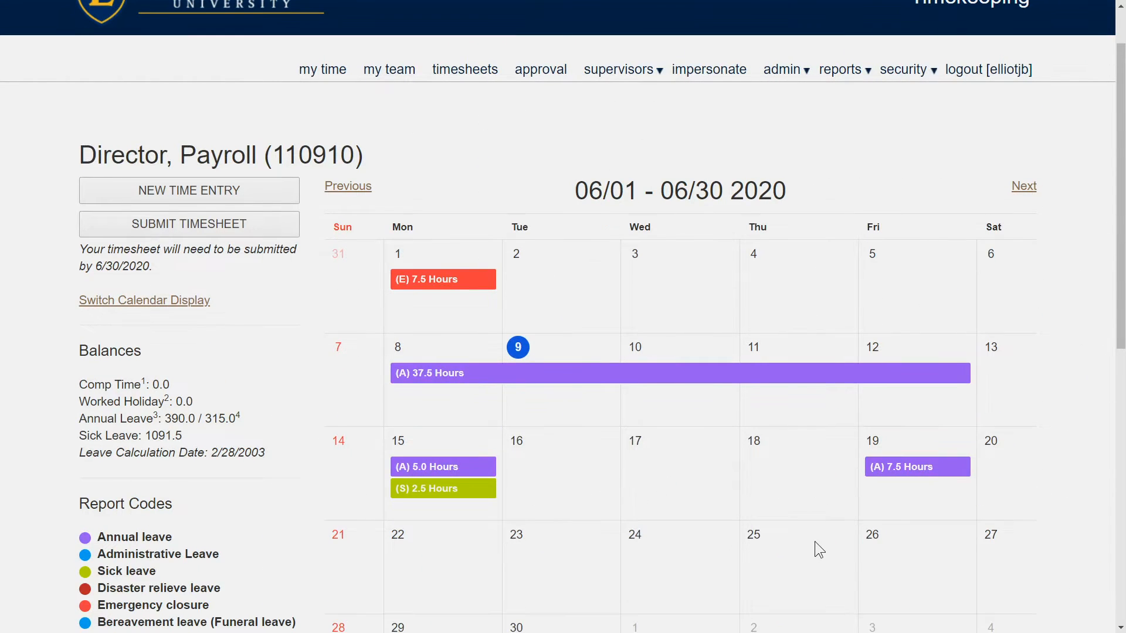
{"action": "scroll", "coordinate": [814, 541], "scroll_direction": "up", "scroll_amount": 2}
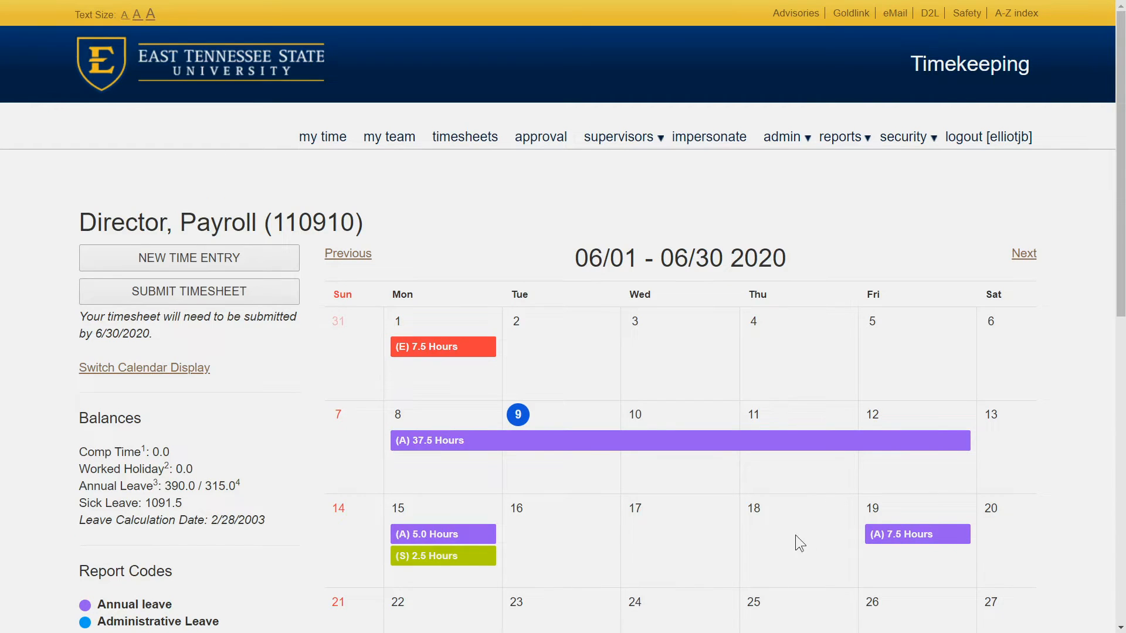
{"action": "left_click", "coordinate": [210, 295]}
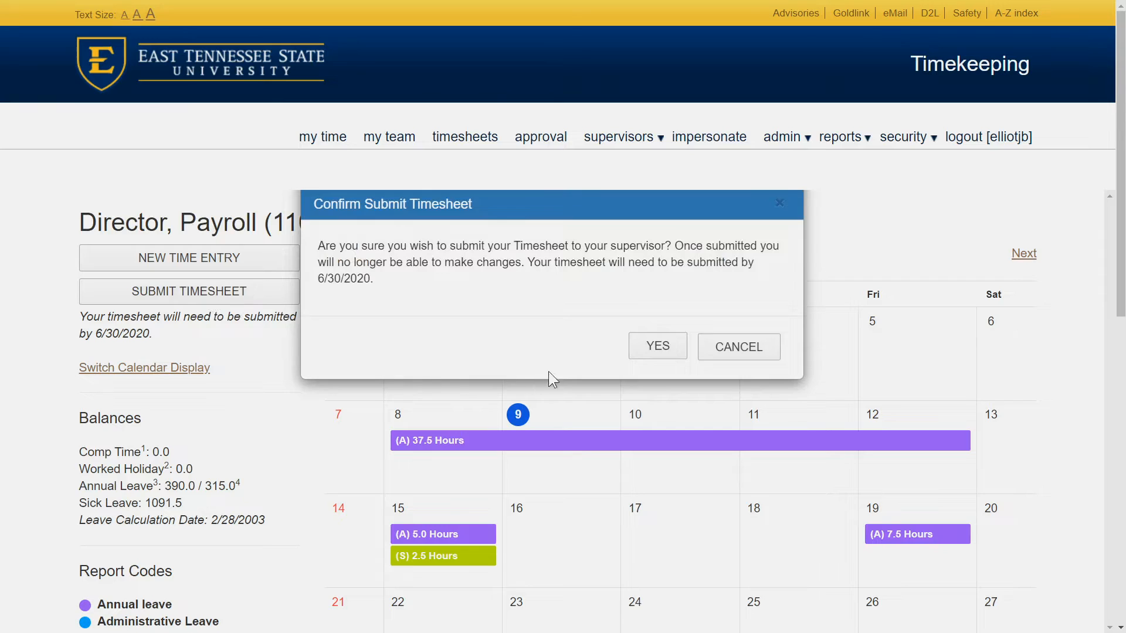
{"action": "left_click", "coordinate": [659, 355]}
{"action": "left_click", "coordinate": [658, 351]}
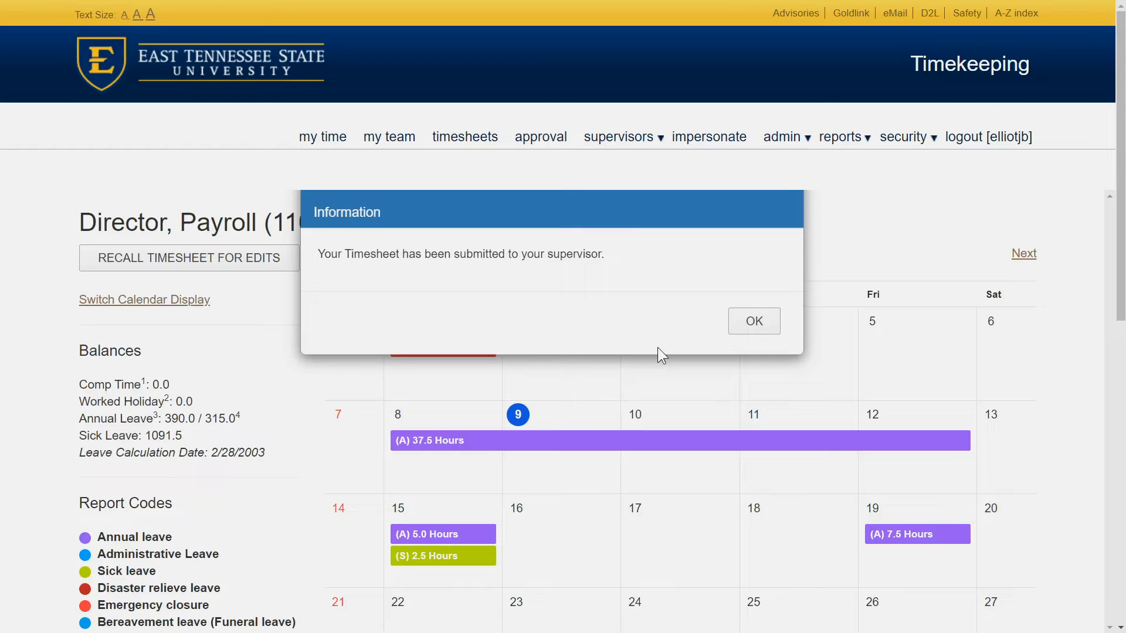
{"action": "left_click", "coordinate": [758, 326]}
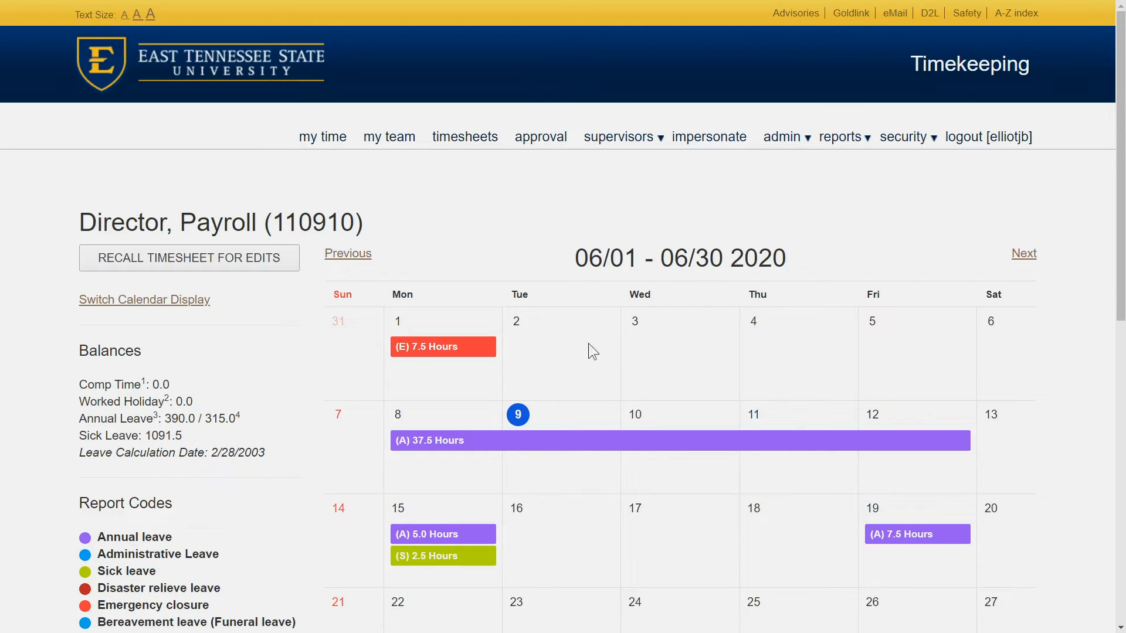
- Recall the submitted June 2020 timesheet for edits and log out of the timekeeping site
{"action": "left_click", "coordinate": [202, 266]}
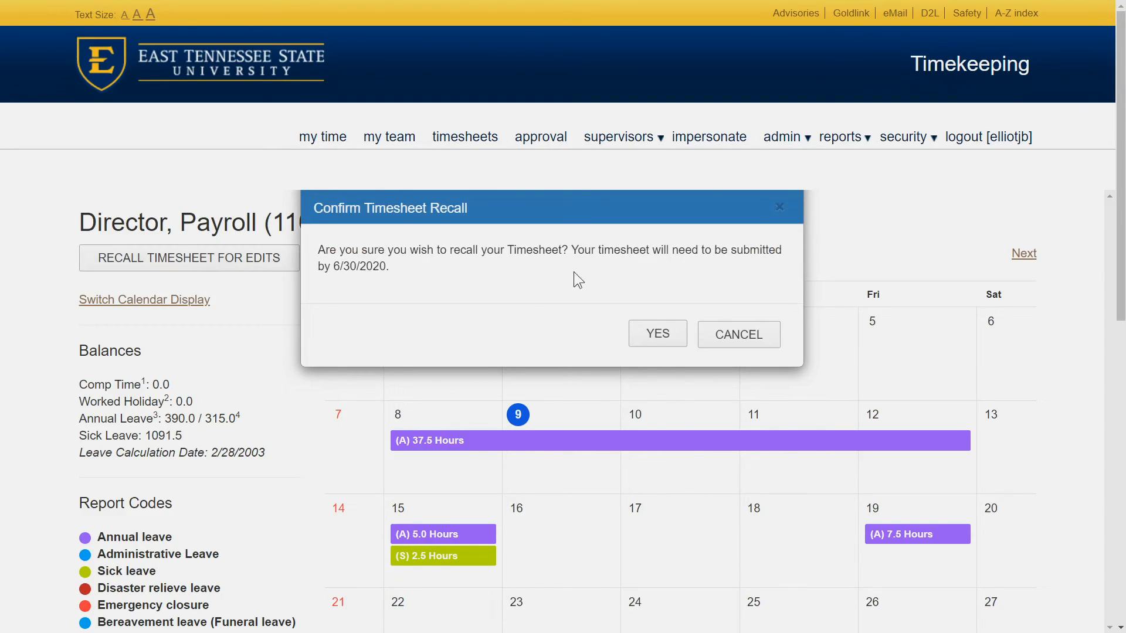
{"action": "left_click", "coordinate": [658, 334]}
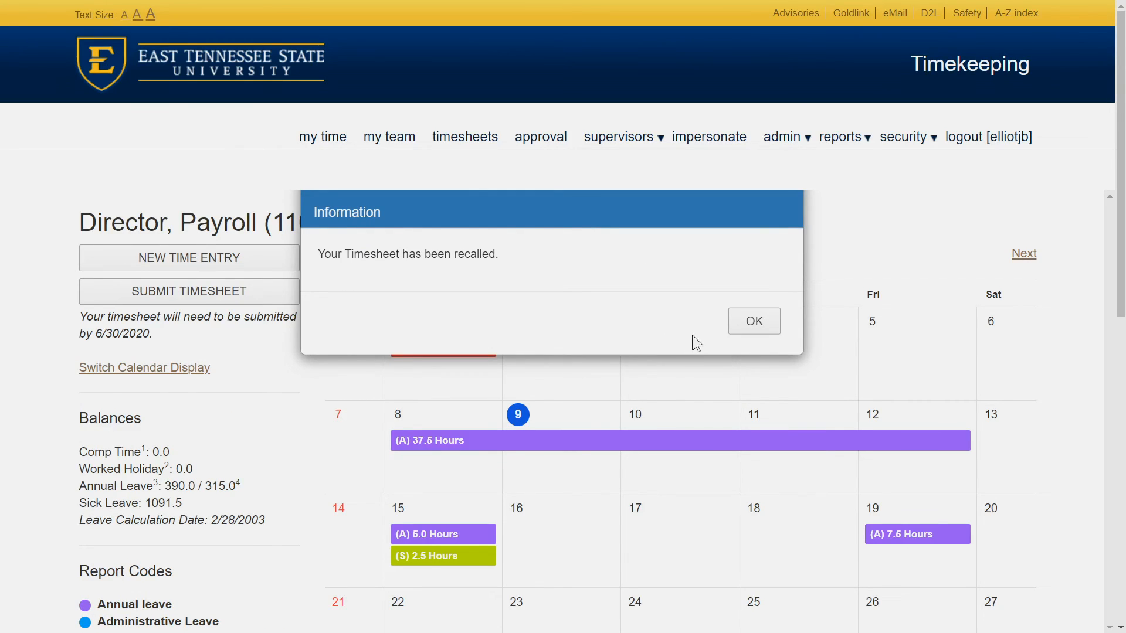
{"action": "left_click", "coordinate": [745, 326]}
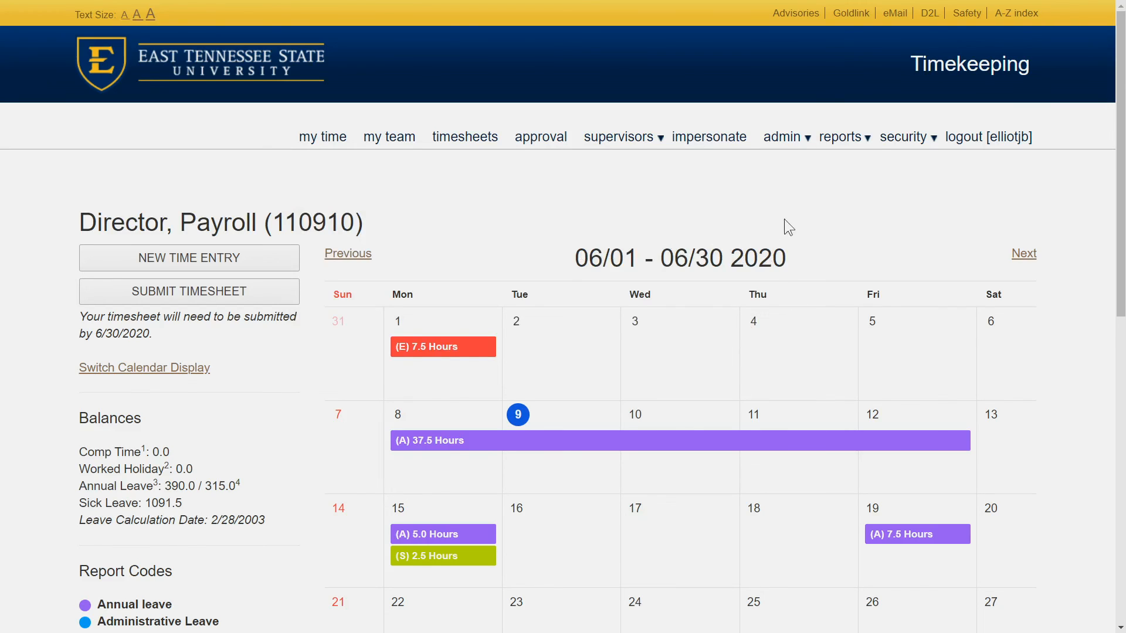
{"action": "left_click", "coordinate": [965, 146]}
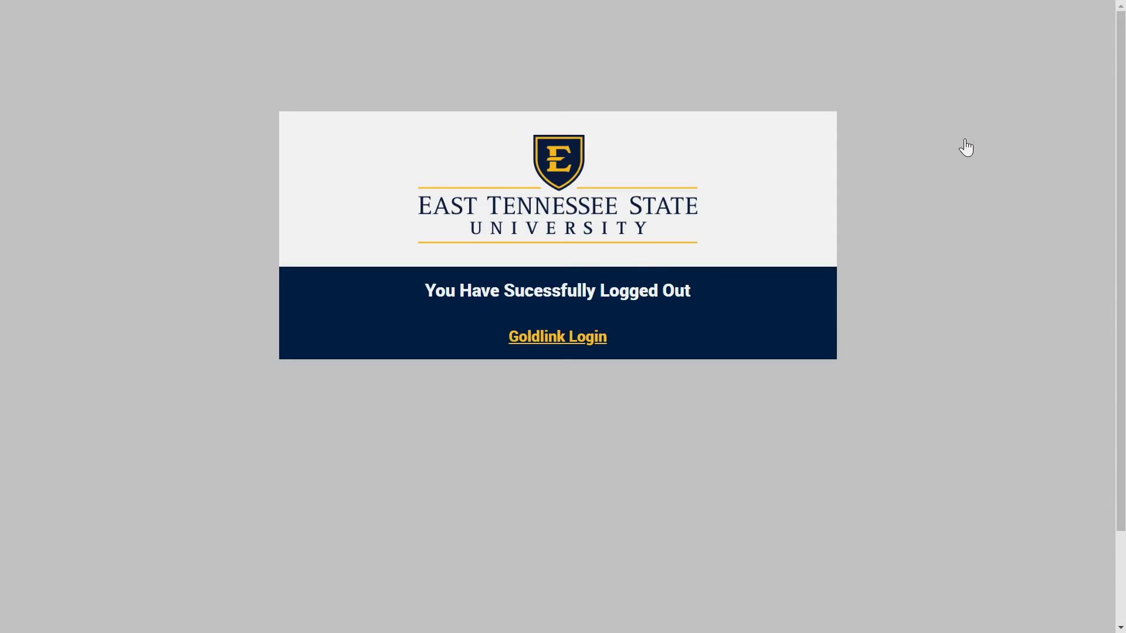